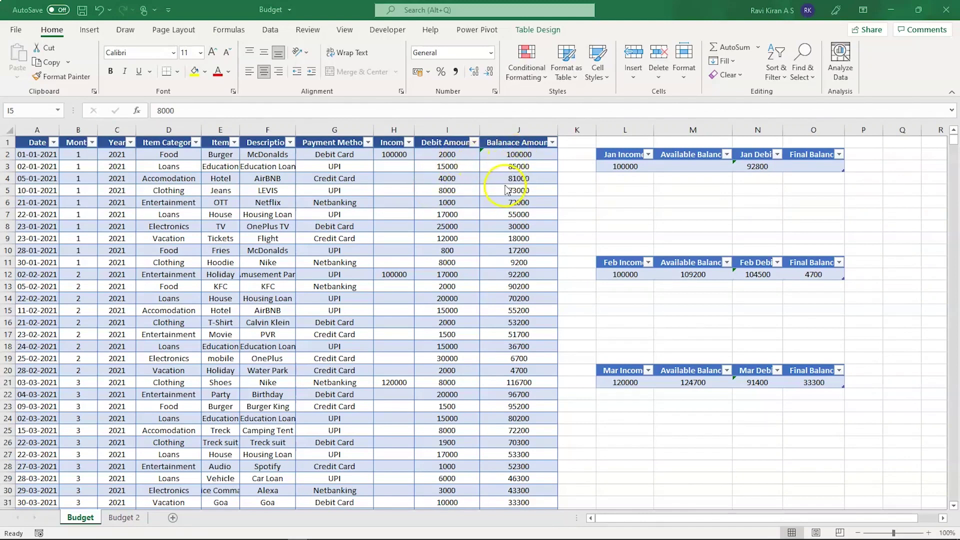
Step: Change the I5 debit from 8000 to 4000, then review the recalculated 37300 balances below
left_click(455, 191)
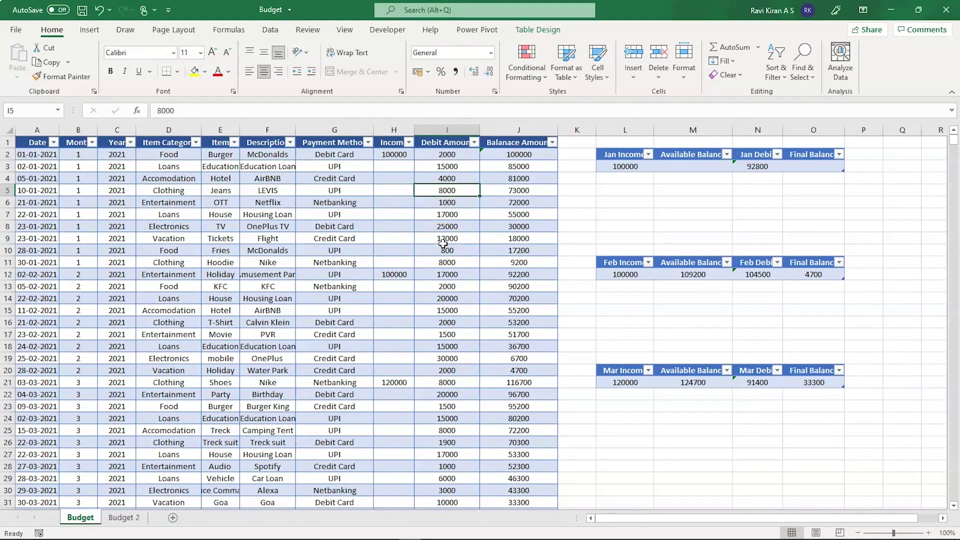
type("4000")
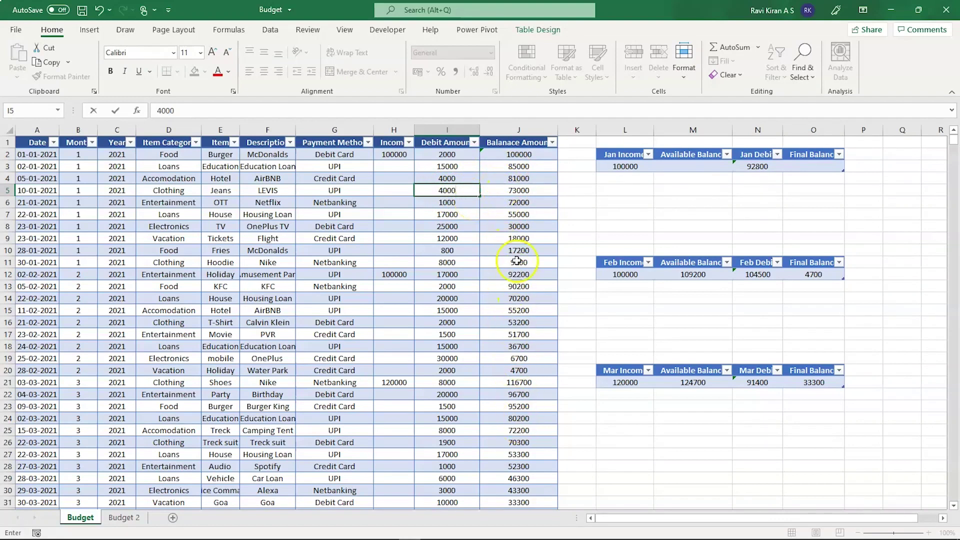
mouse_move(454, 531)
key("Return")
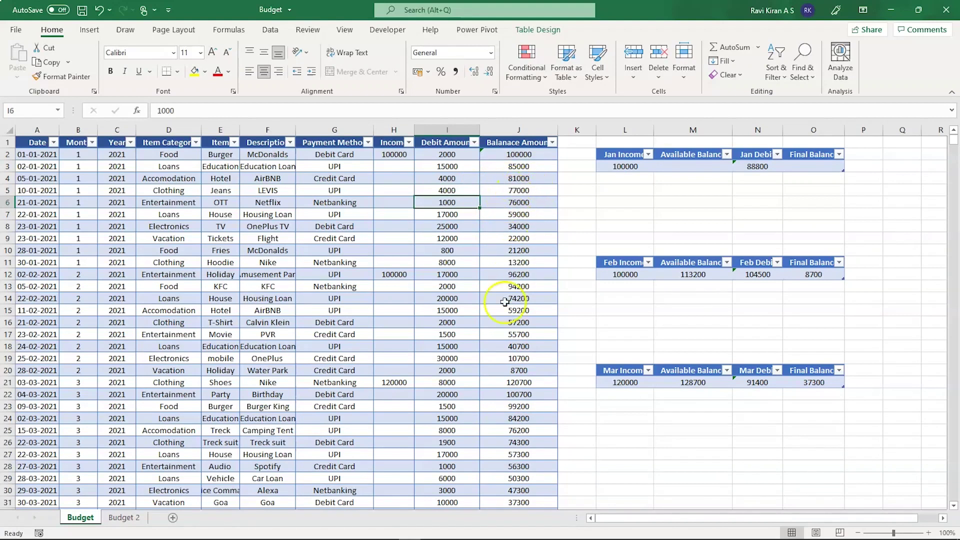
scroll(498, 440, "down", 2)
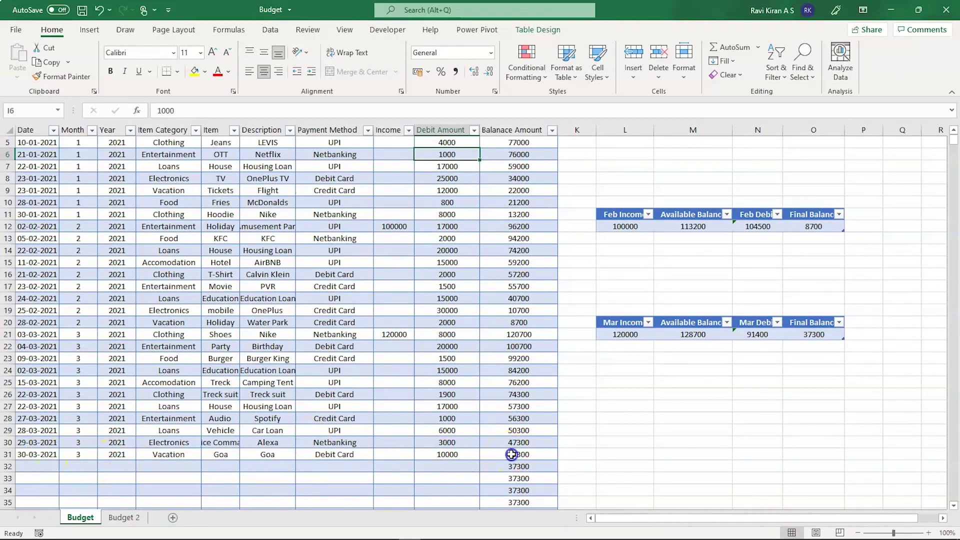
left_click_drag(510, 456, 511, 490)
Step: Inspect the Feb Income, Available Balance and Debit cells in L12–N12, then go to Budget 2
left_click(617, 441)
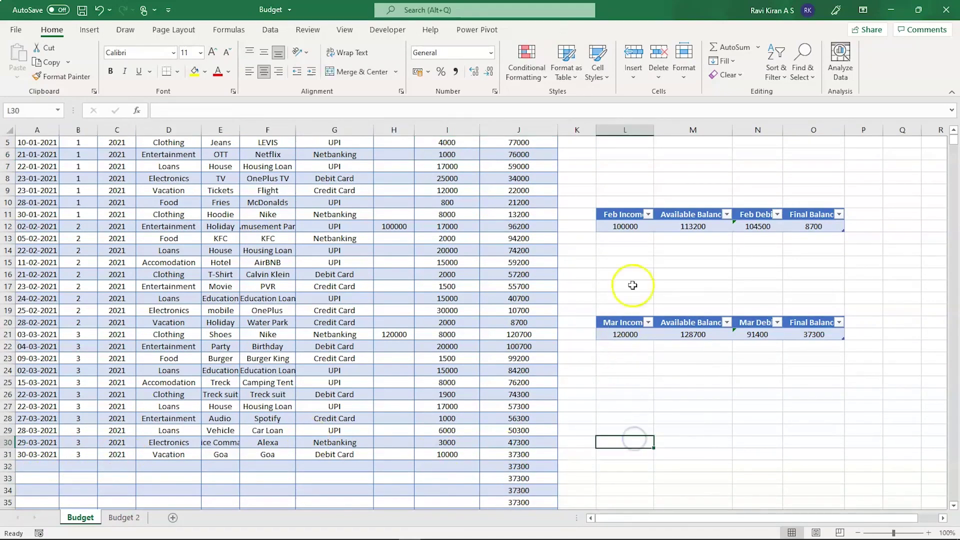
scroll(638, 265, "up", 2)
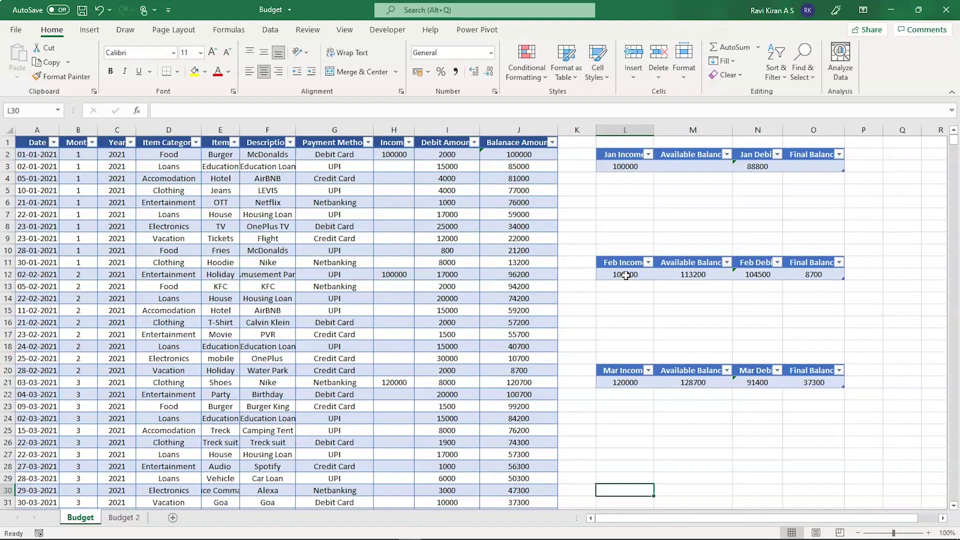
left_click(626, 276)
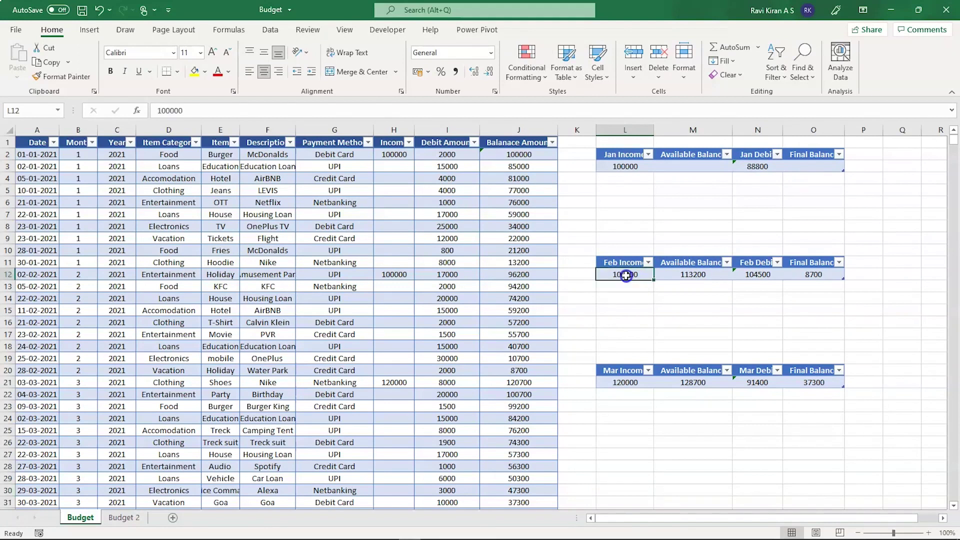
left_click(694, 274)
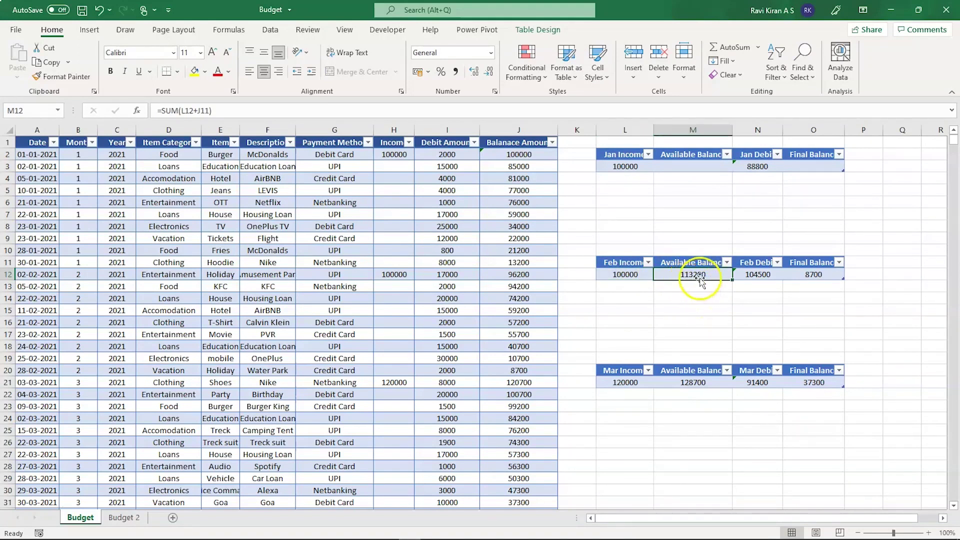
left_click(757, 275)
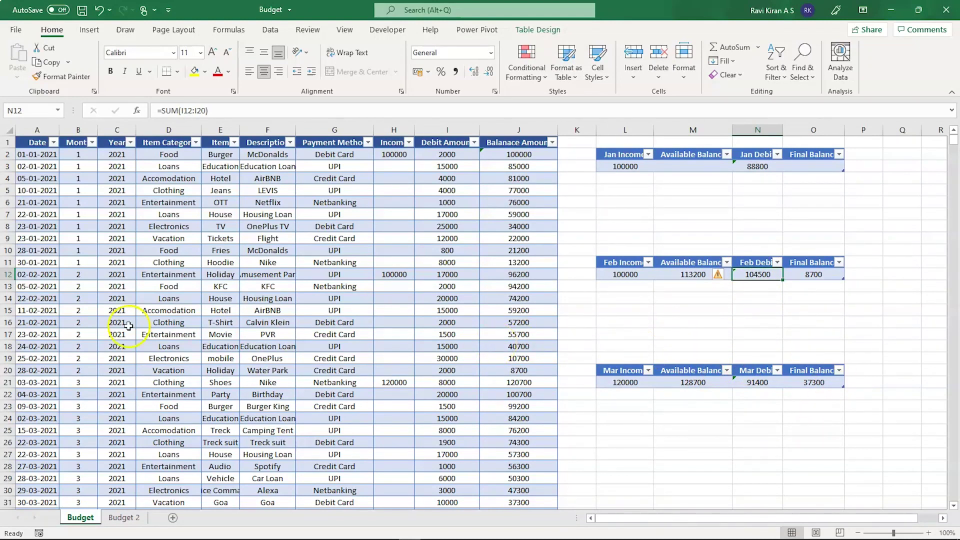
left_click(124, 517)
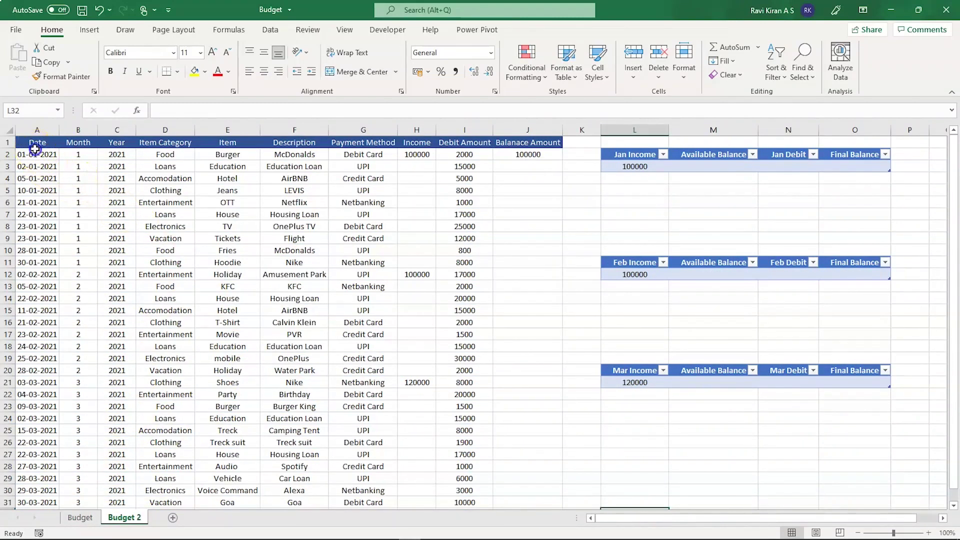
Step: Look over the Budget 2 income in H2 and the debit amounts in I2:I12
left_click_drag(35, 150, 462, 415)
scroll(475, 390, "up", 3)
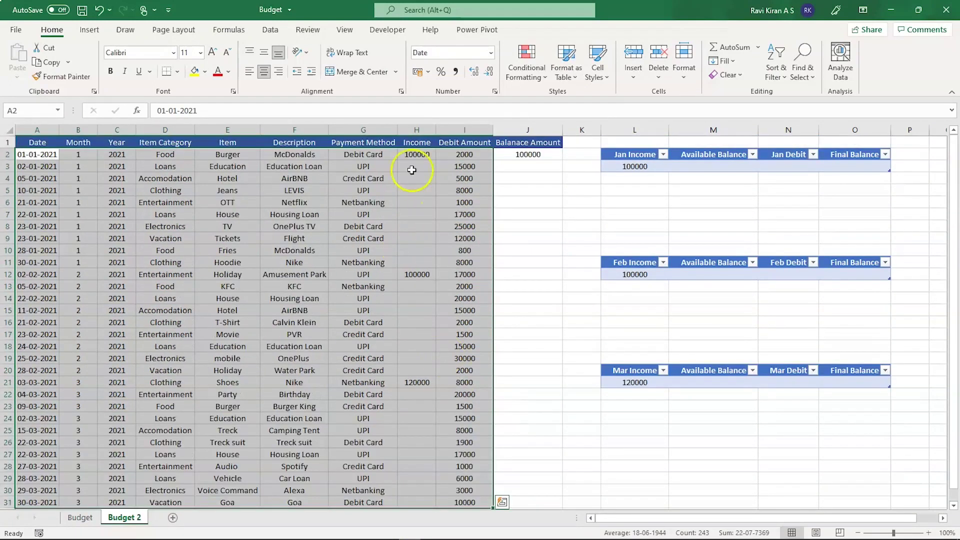
left_click(413, 155)
left_click(447, 155)
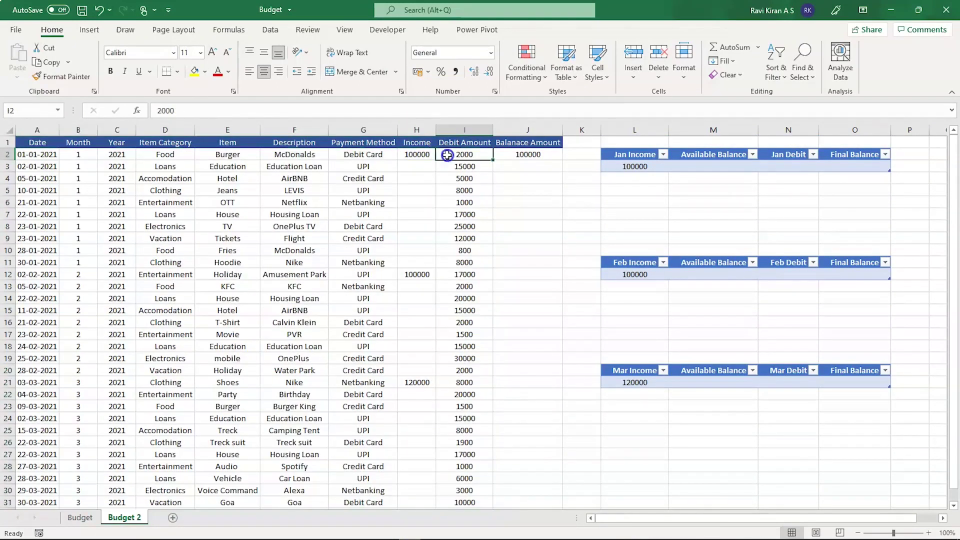
left_click_drag(446, 155, 456, 274)
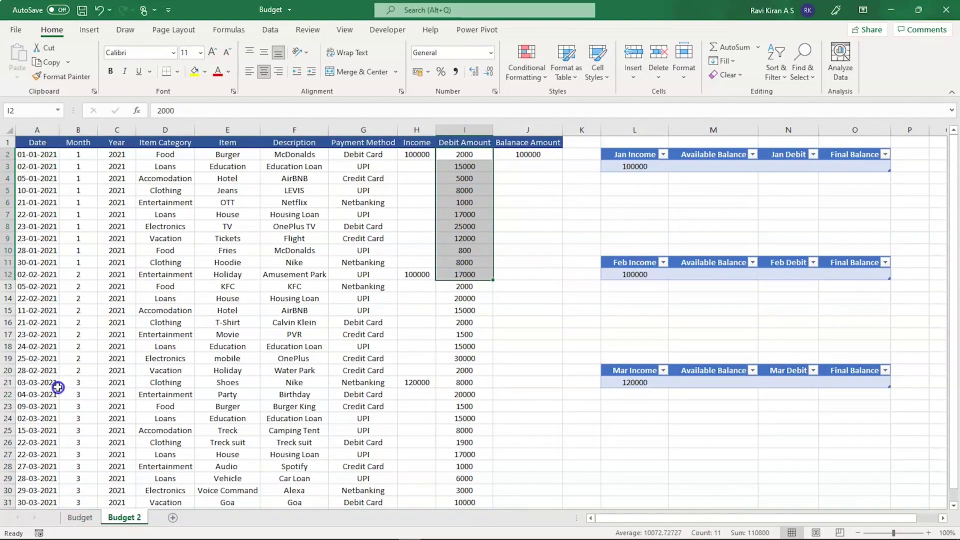
left_click(531, 405)
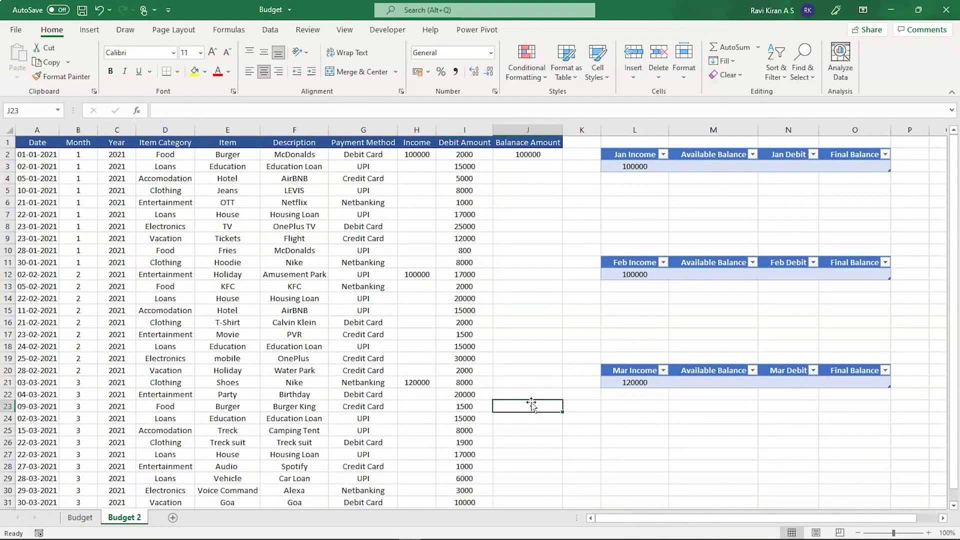
Step: Select the Budget 2 data range A1:J31 and start the Create Table command with Ctrl+T
left_click(36, 144)
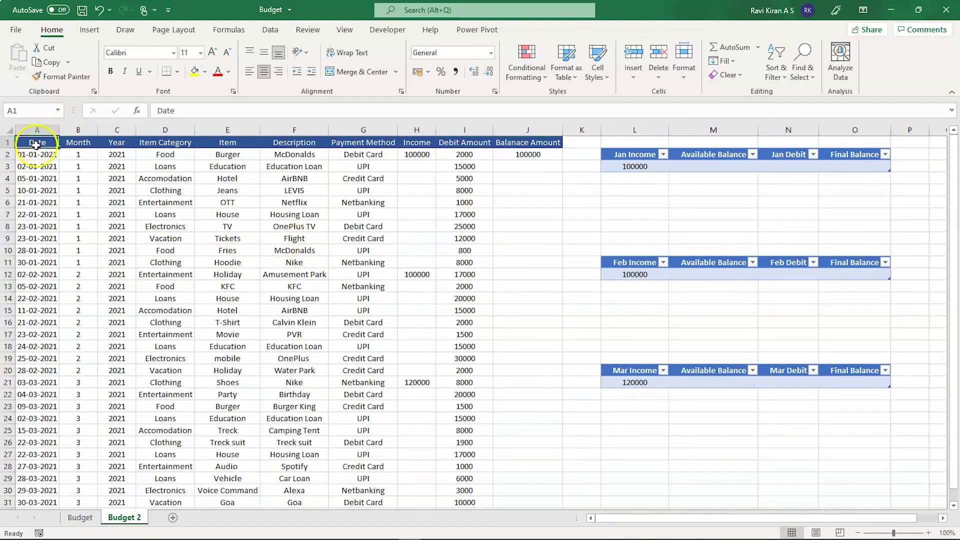
left_click_drag(36, 145, 531, 441)
scroll(530, 440, "up", 2)
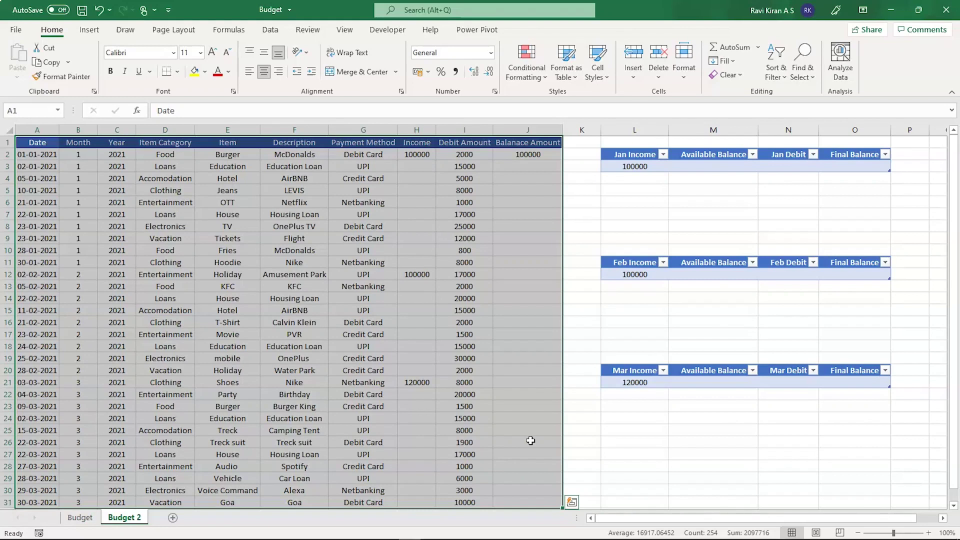
key("ctrl+t")
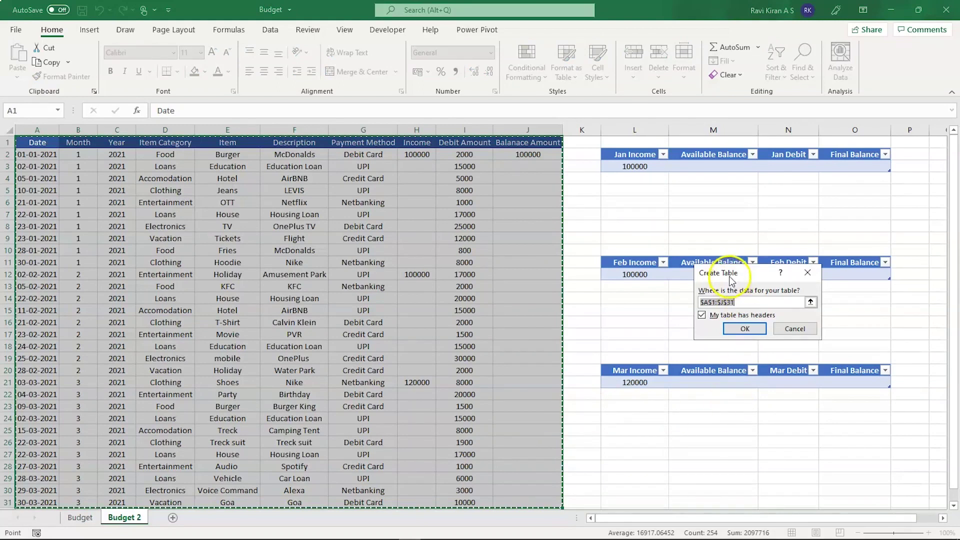
Step: Confirm the table for $A$1:$J$31 with headers, producing banded Table8
left_click_drag(721, 277, 431, 237)
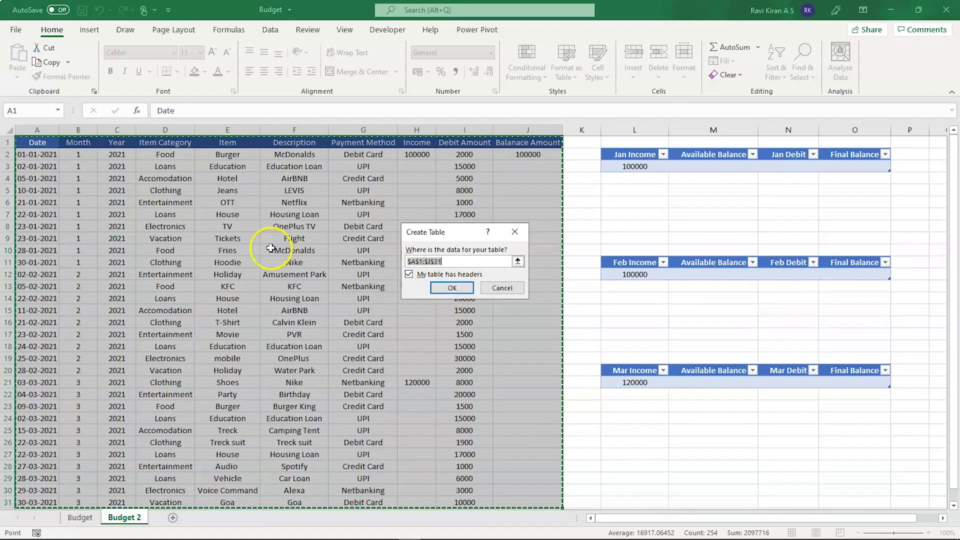
left_click(445, 288)
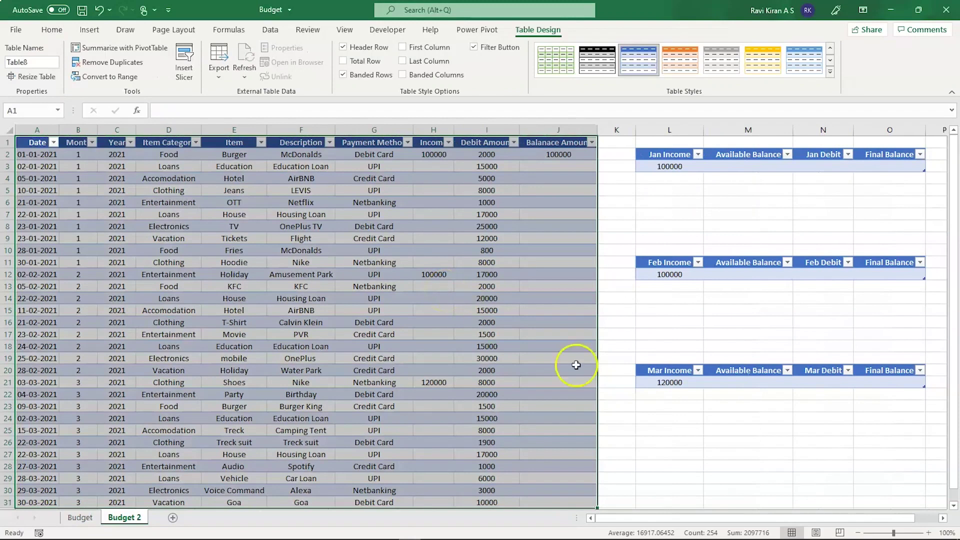
left_click(656, 463)
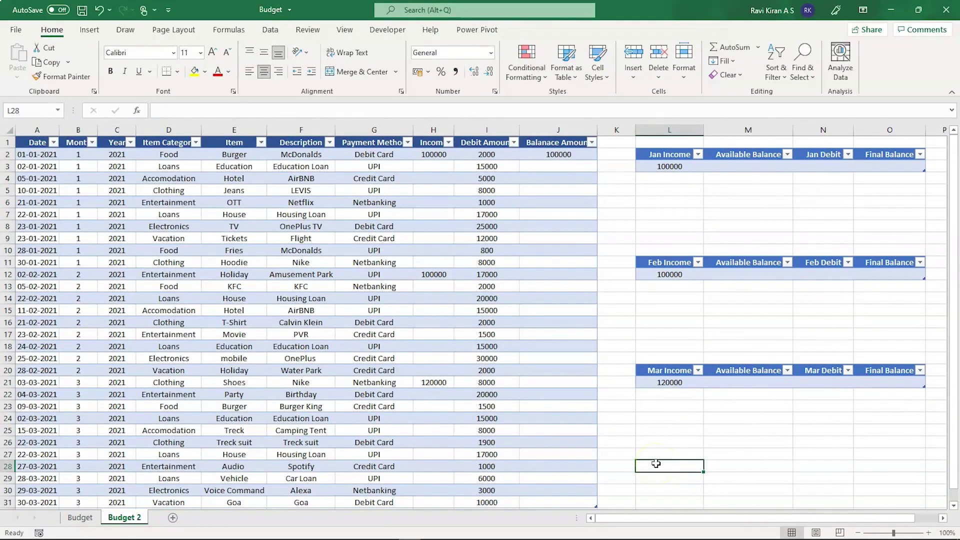
left_click(553, 166)
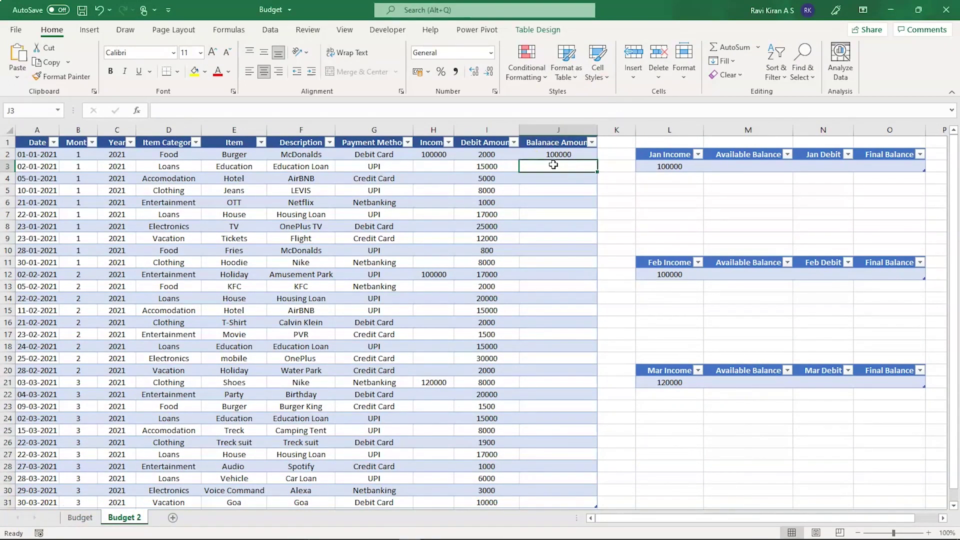
Step: Enter =SUM(J2+H3-I3) in J3 to get 85000, and check its J2 and I3 references
double_click(554, 165)
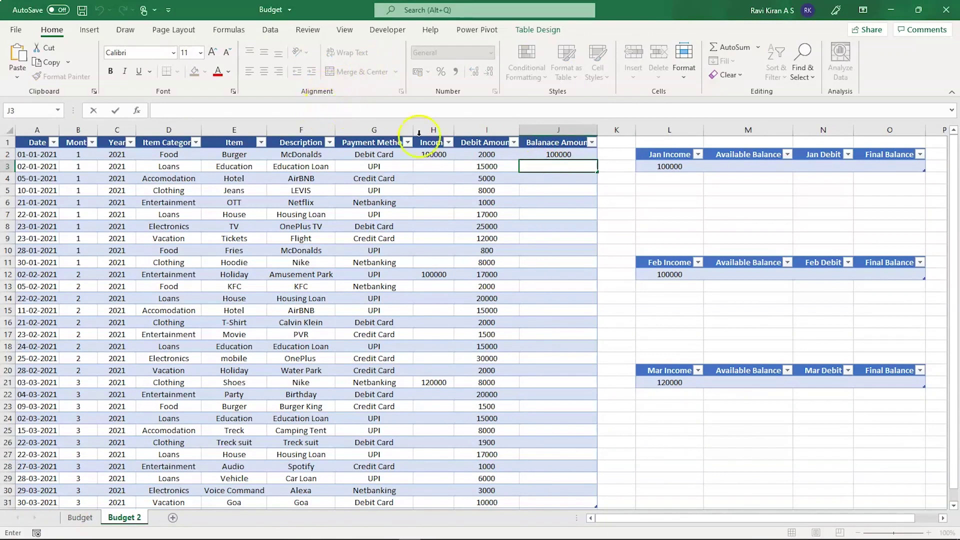
type("=SUM(J2+H3-I3)")
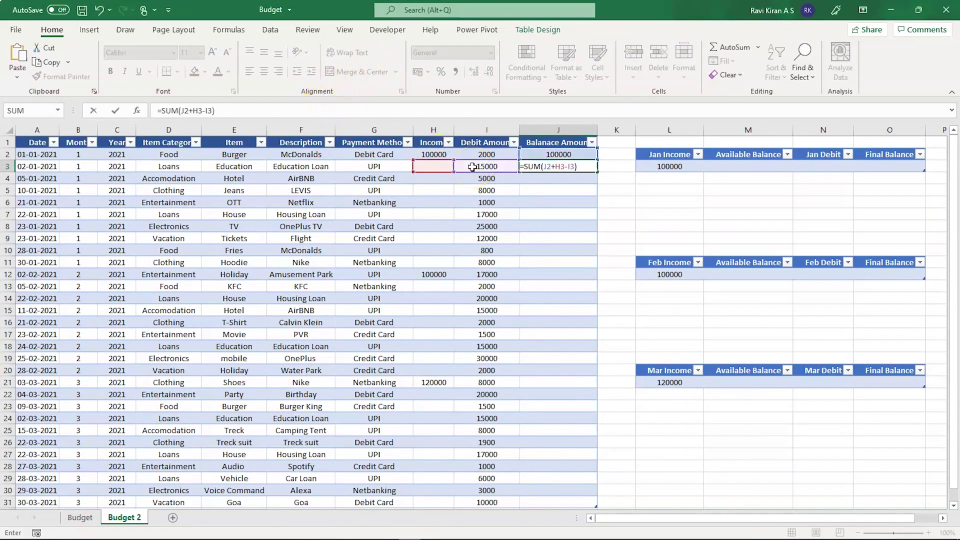
left_click(525, 186)
key("Return")
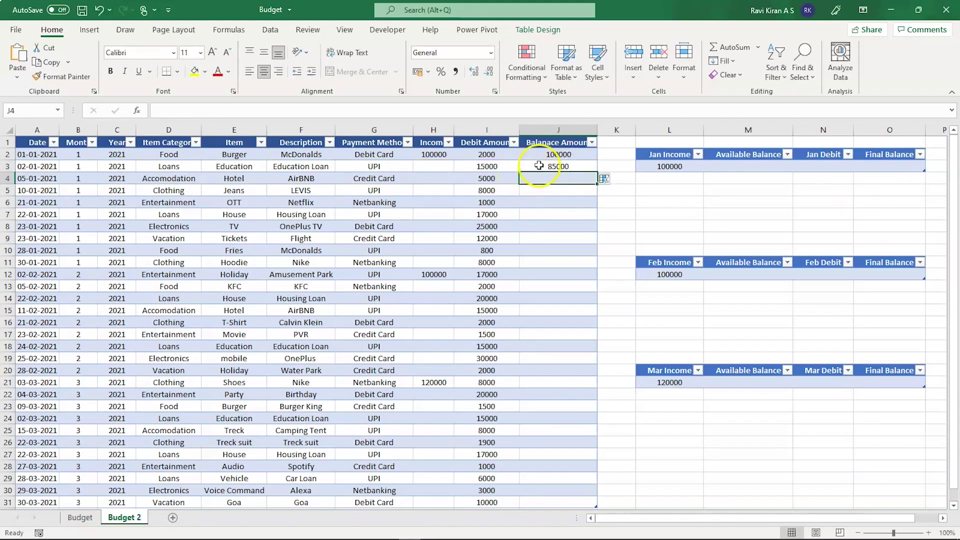
left_click(538, 165)
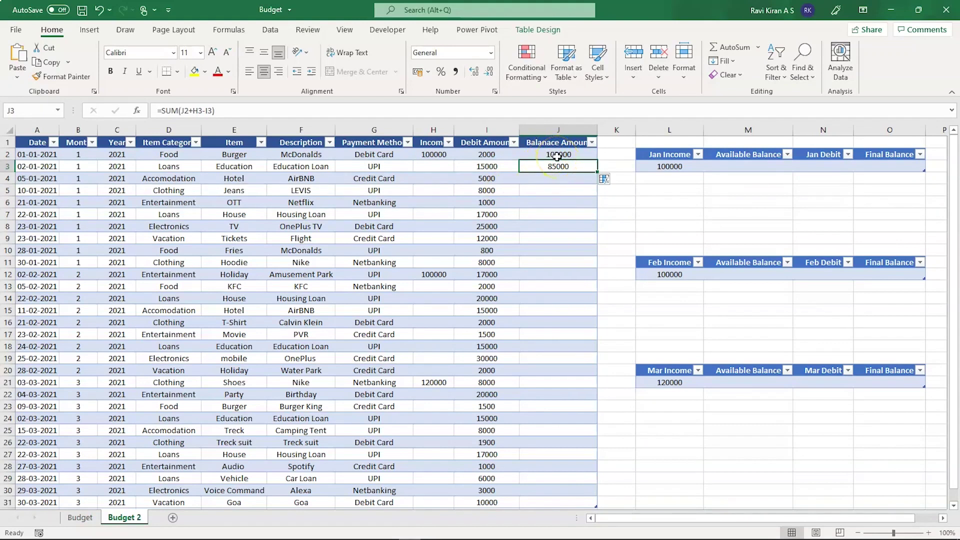
left_click(557, 156)
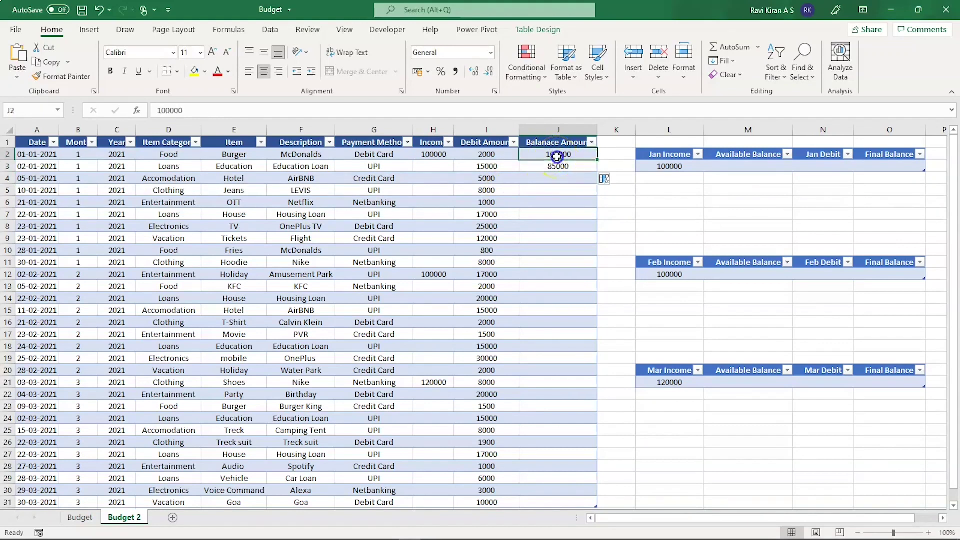
left_click(508, 168)
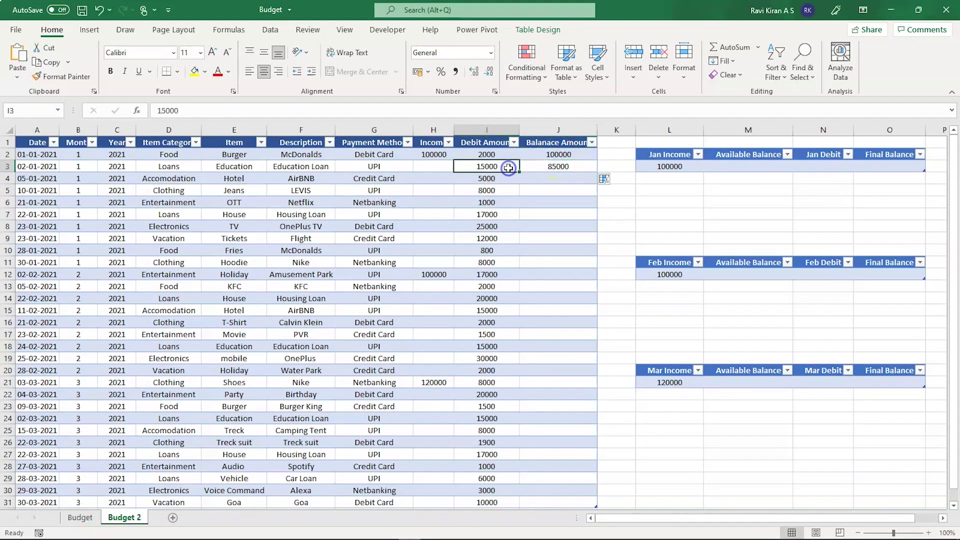
left_click(539, 169)
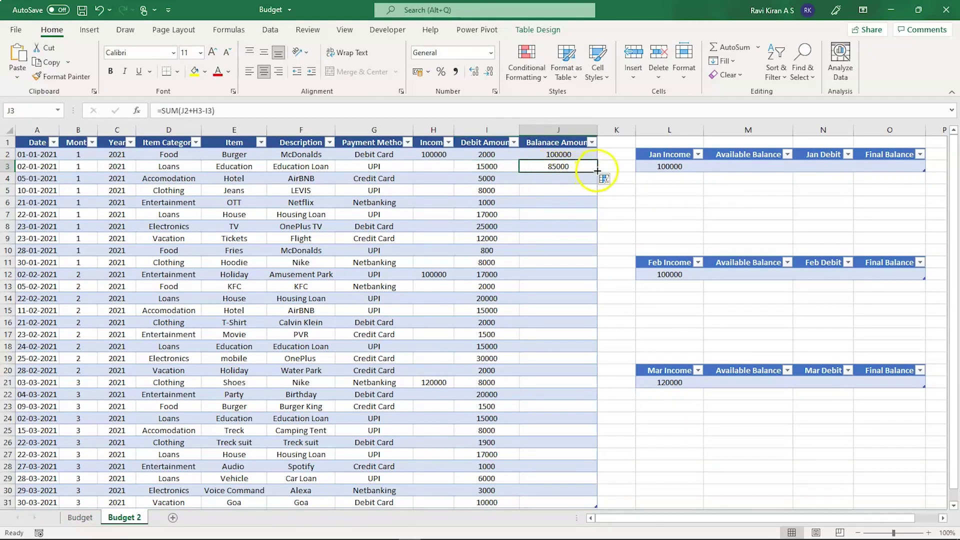
Step: Fill the J3 balance formula down to J31, ending at 32300, and review the column
mouse_move(597, 171)
left_mouse_down()
mouse_move(610, 210)
mouse_move(610, 371)
mouse_move(630, 525)
mouse_move(614, 374)
left_mouse_up()
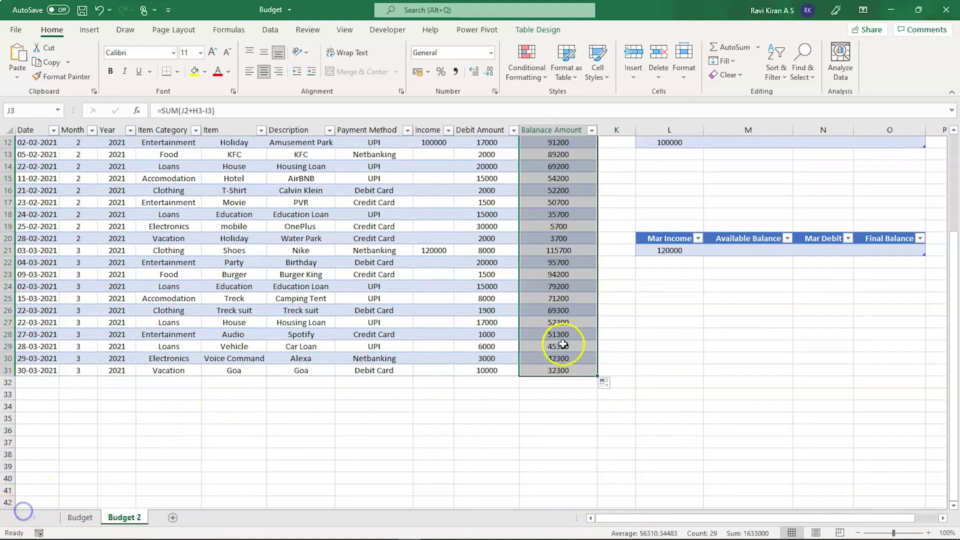
left_click(555, 369)
scroll(547, 226, "up", 4)
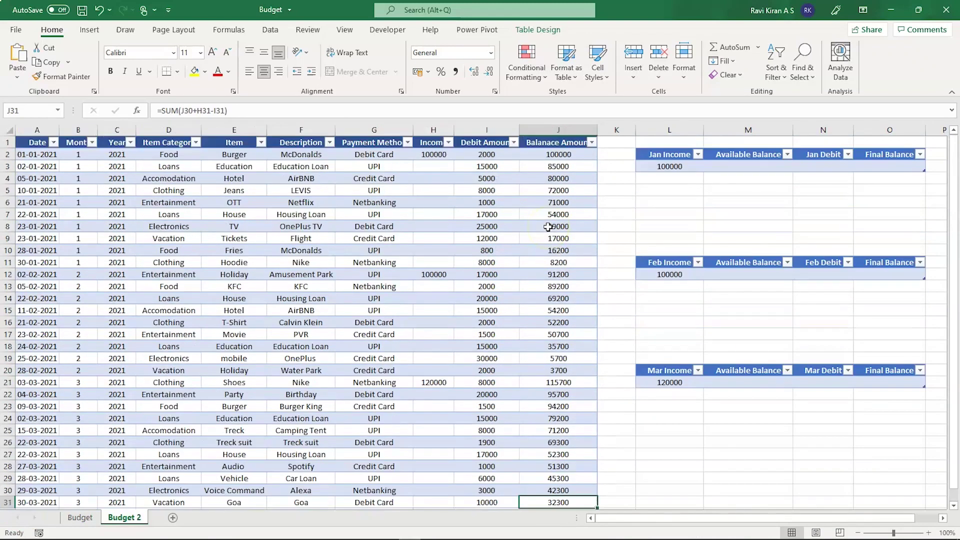
scroll(548, 226, "down", 1)
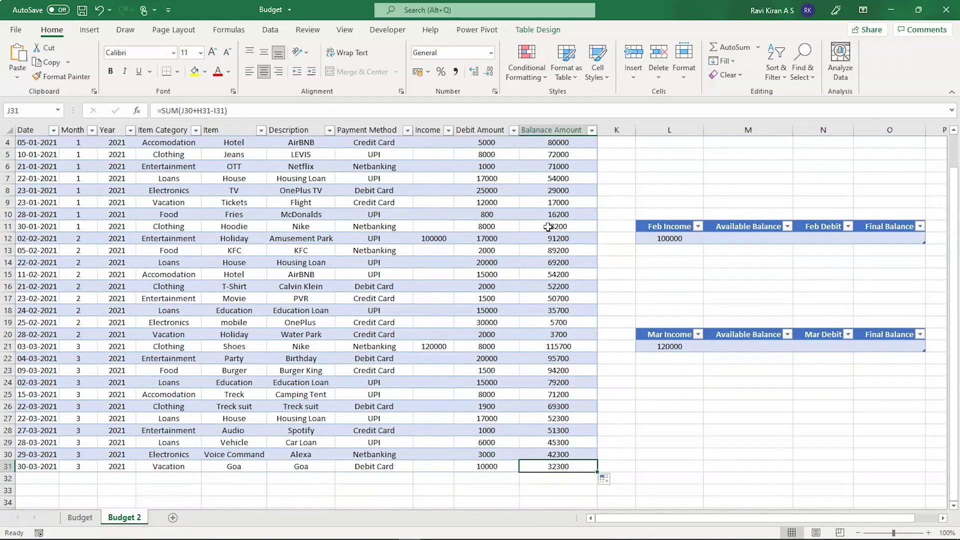
scroll(548, 227, "up", 1)
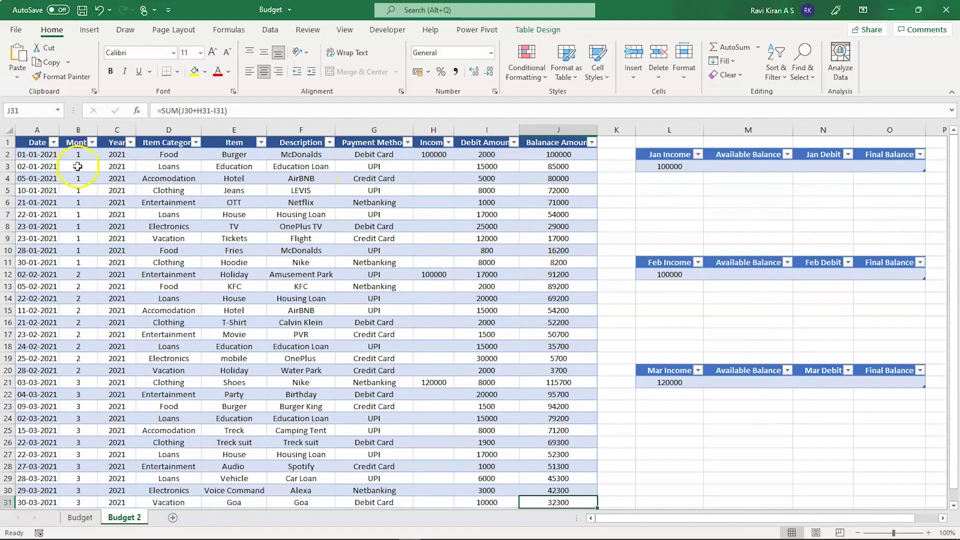
scroll(75, 300, "down", 2)
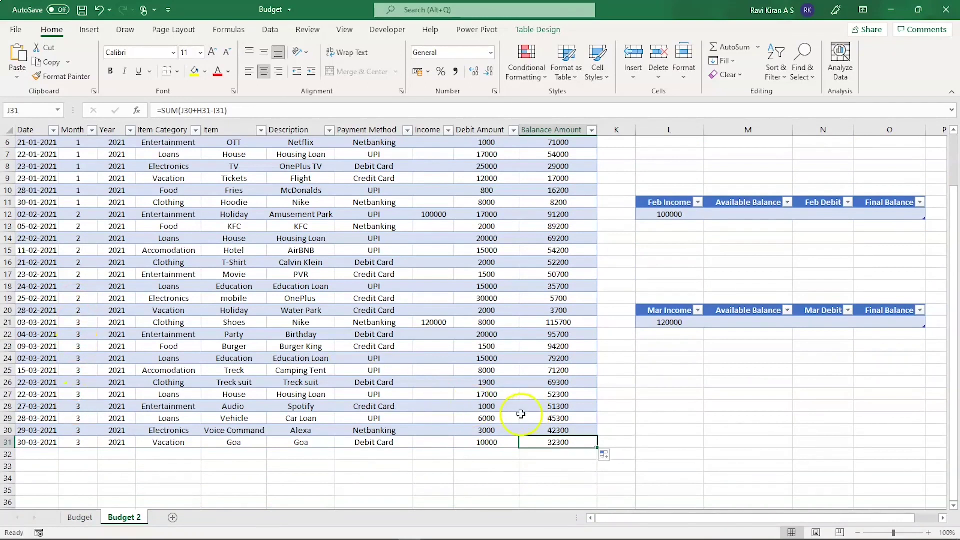
scroll(740, 380, "up", 2)
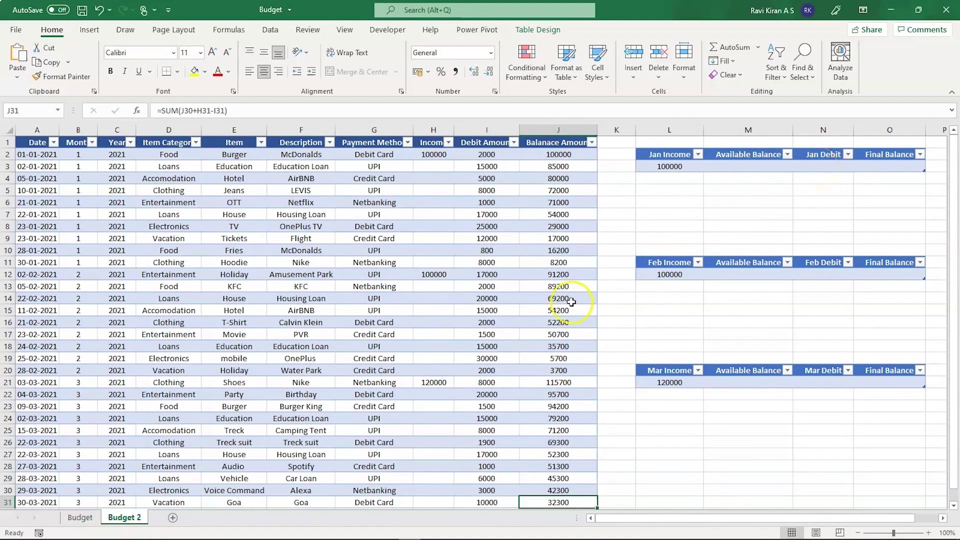
Step: Enter =SUM(I2:I11) in the Jan Debit cell N3, totalling 93800
left_click(815, 165)
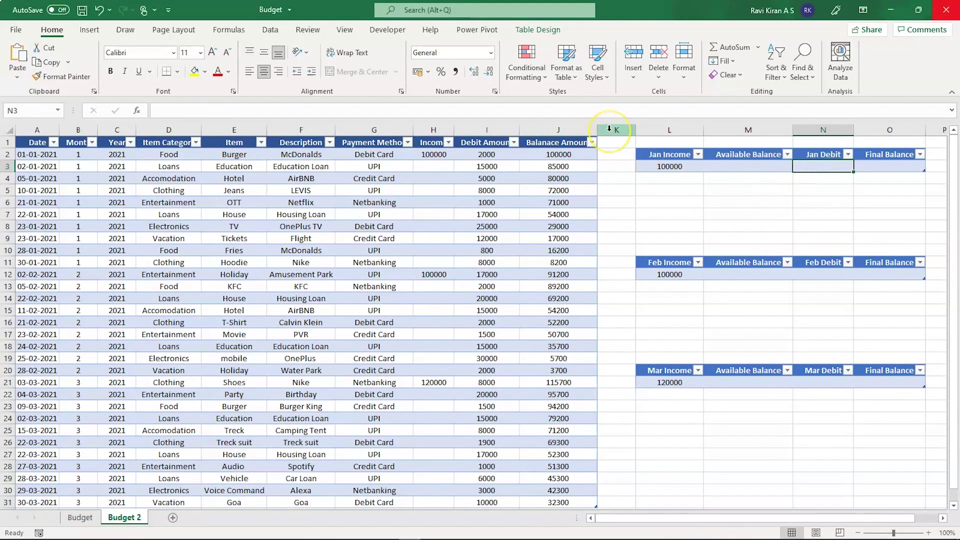
left_click(476, 152)
left_click_drag(476, 153, 472, 261)
left_click(800, 167)
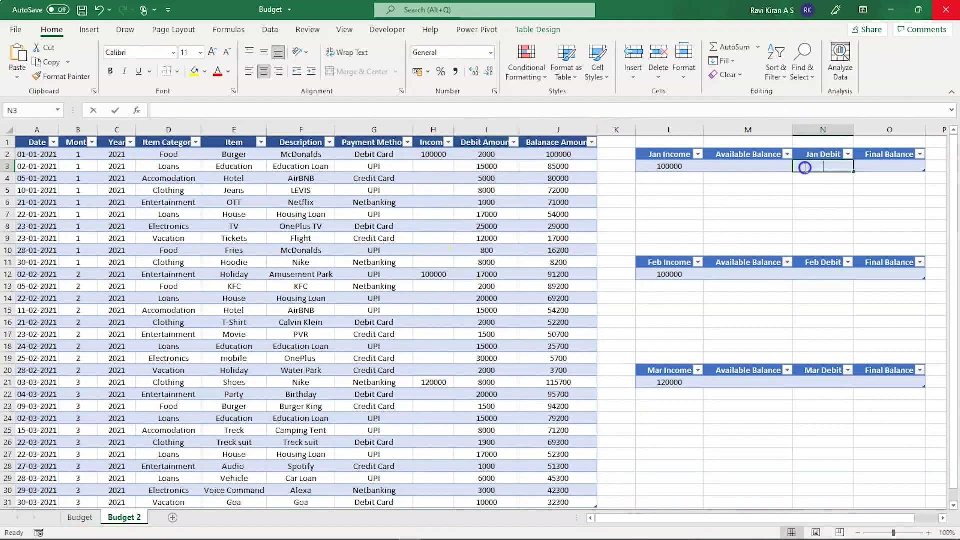
type("=SUM(I2:I11)")
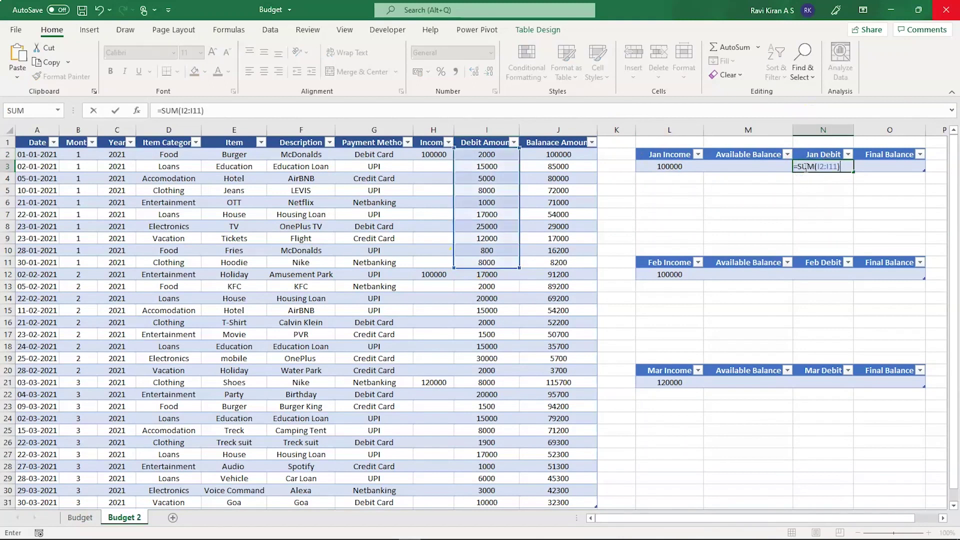
key("Return")
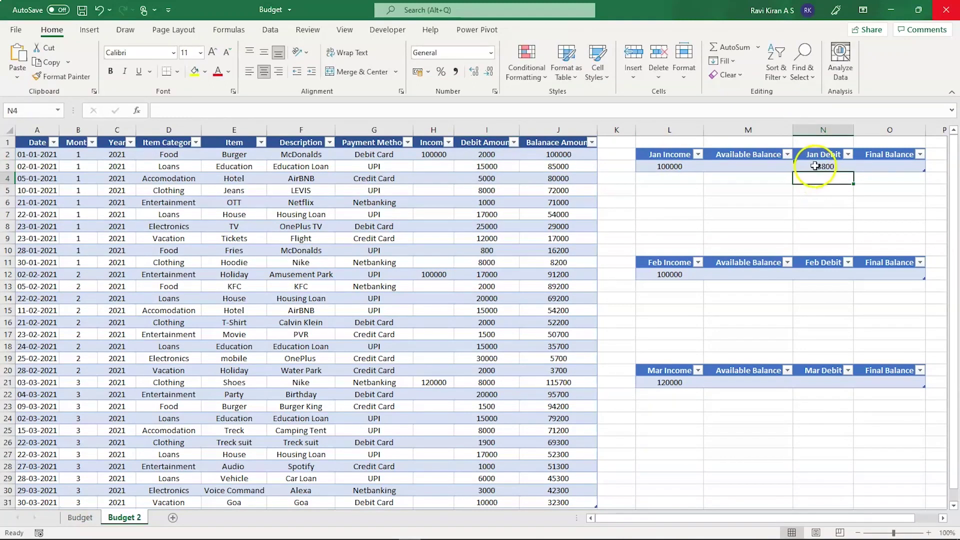
left_click(815, 165)
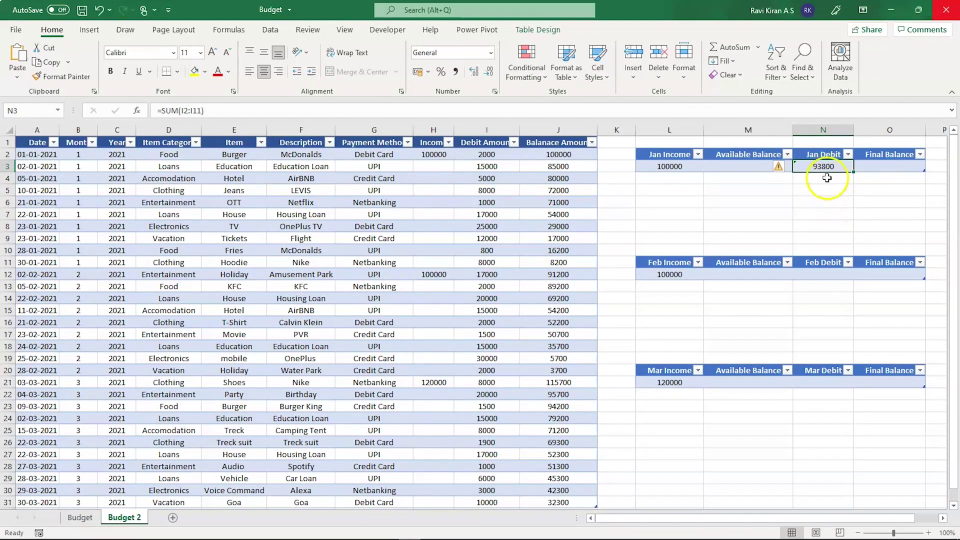
left_click(824, 168)
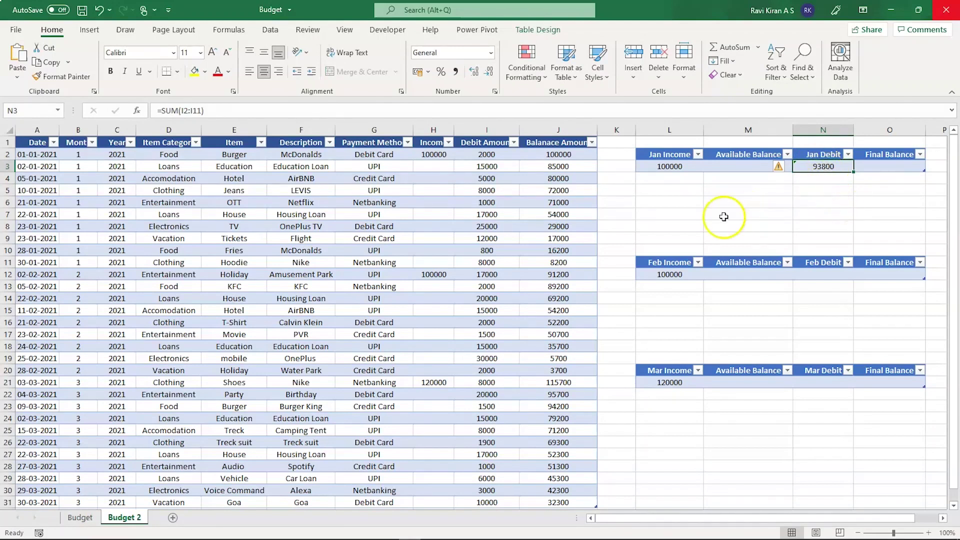
left_click(819, 272)
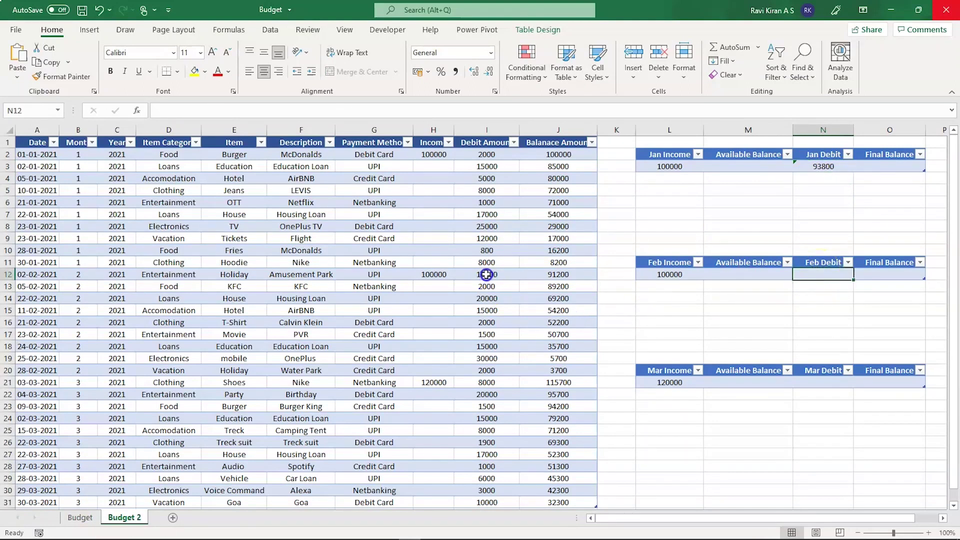
Step: Enter =SUM(I12:I20) in the Feb Debit cell N12, giving 104500
left_click_drag(486, 274, 478, 372)
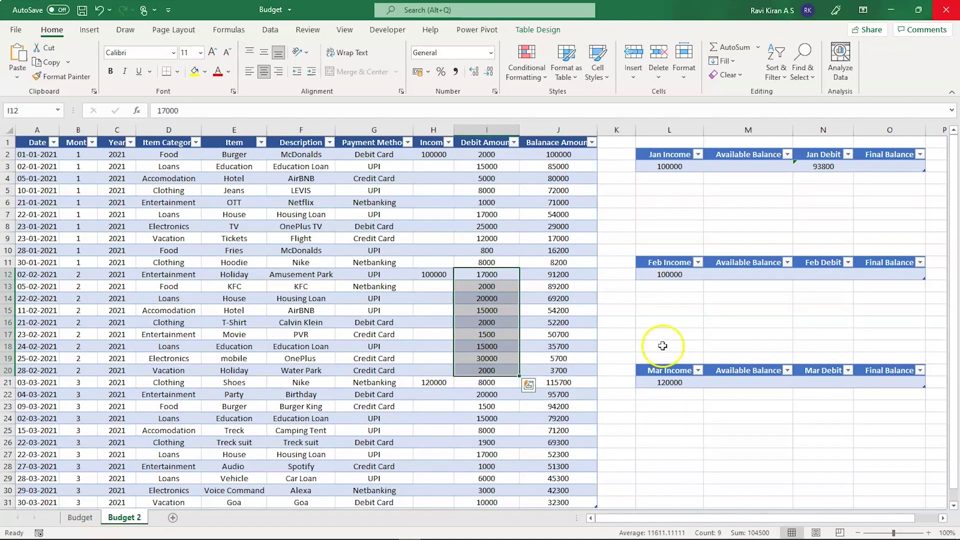
double_click(803, 274)
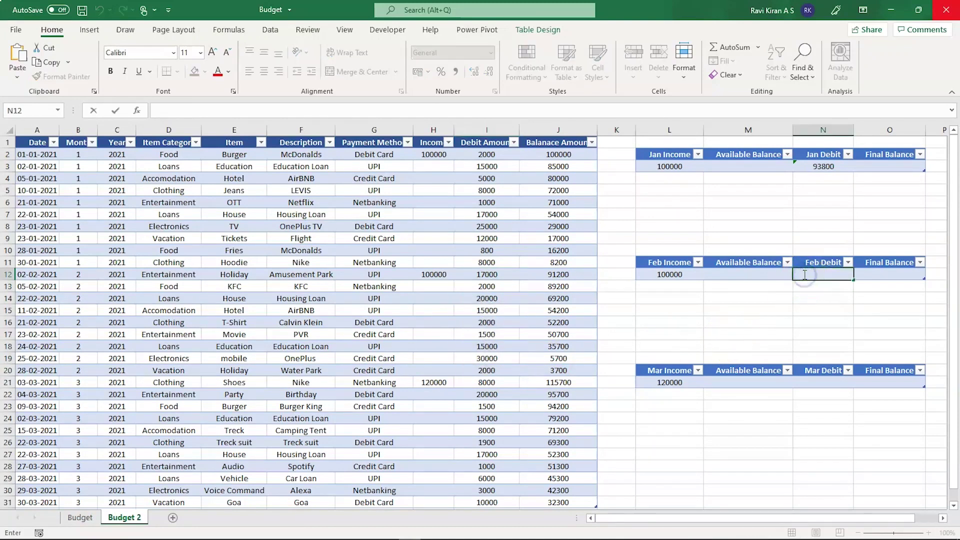
type("=SUM(")
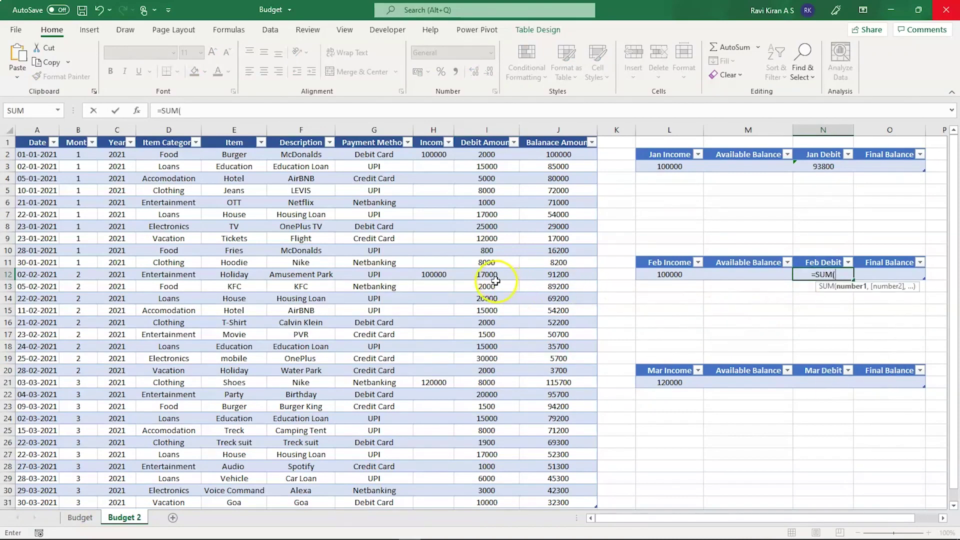
left_click_drag(495, 274, 496, 367)
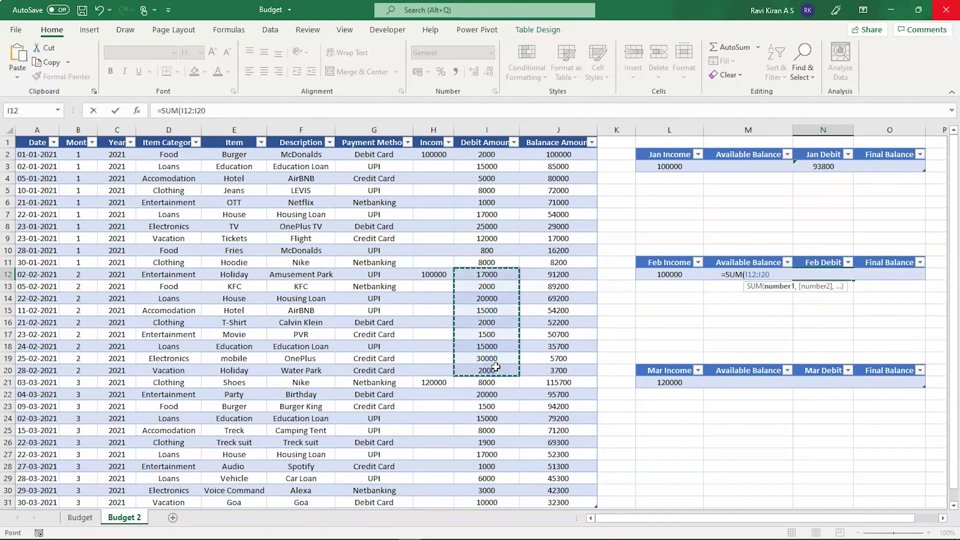
key("Return")
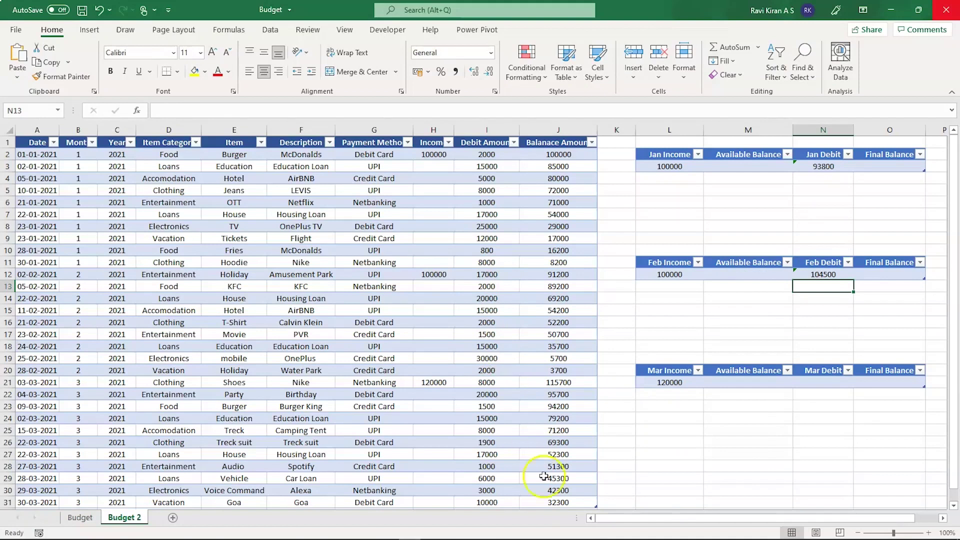
scroll(473, 407, "down", 2)
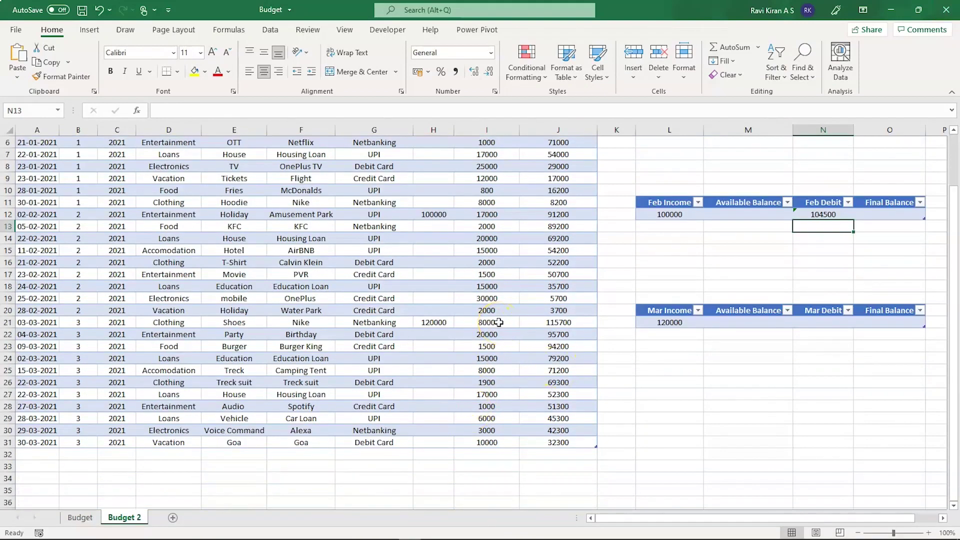
Step: Enter =SUM(I21:I31) in the Mar Debit cell N21, giving 91400
left_click(804, 325)
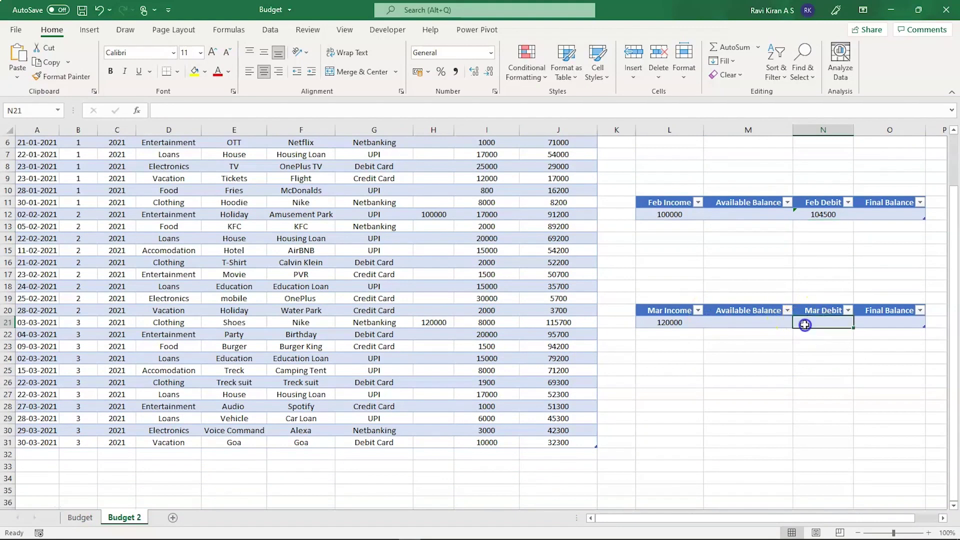
type("=S")
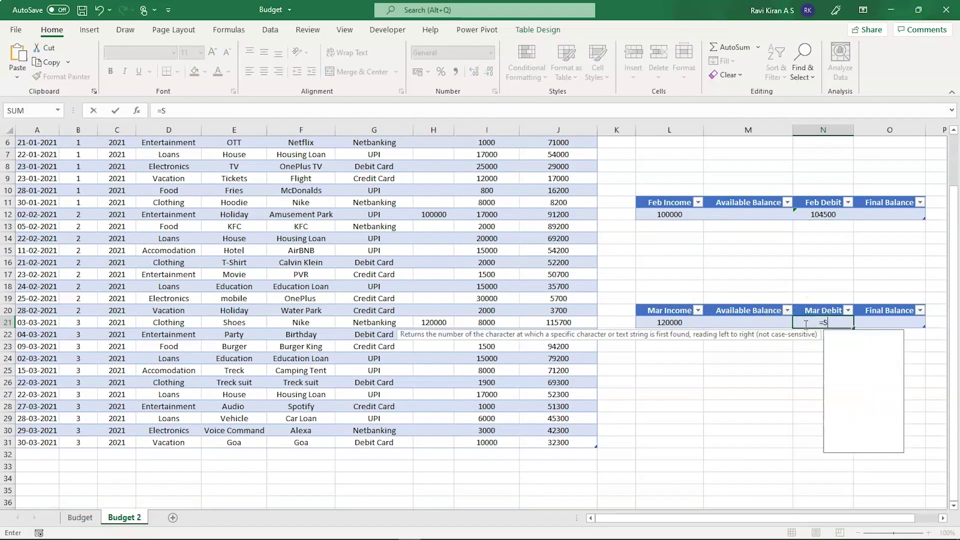
type("UM(")
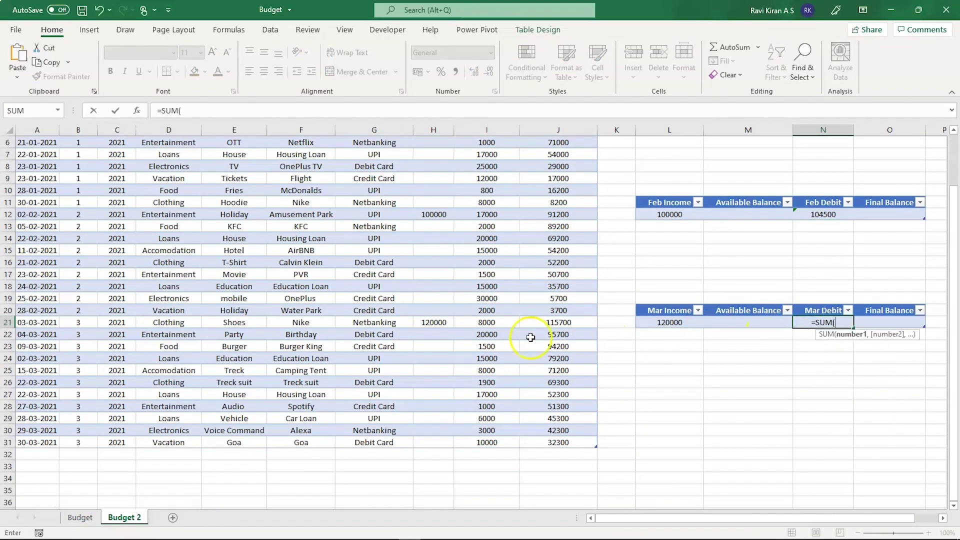
left_click_drag(515, 323, 509, 437)
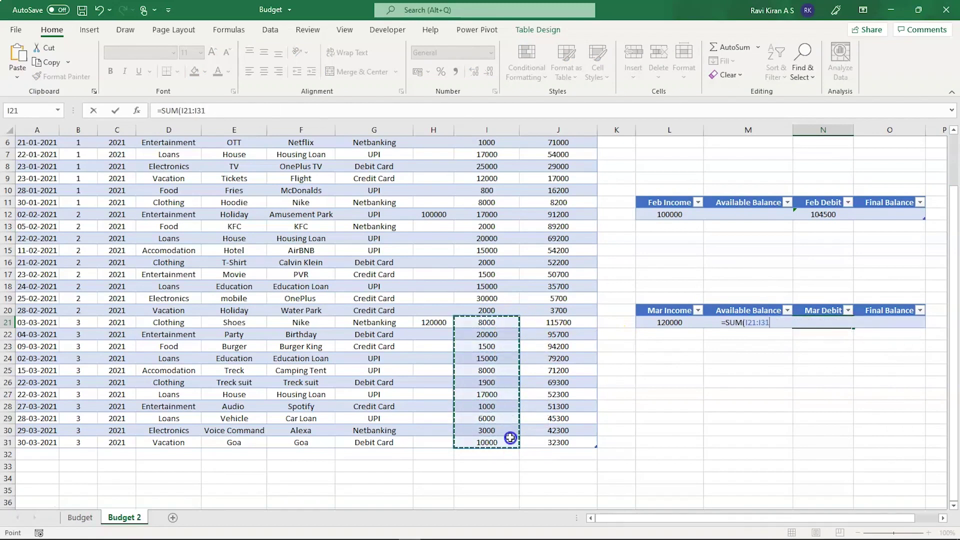
key("Return")
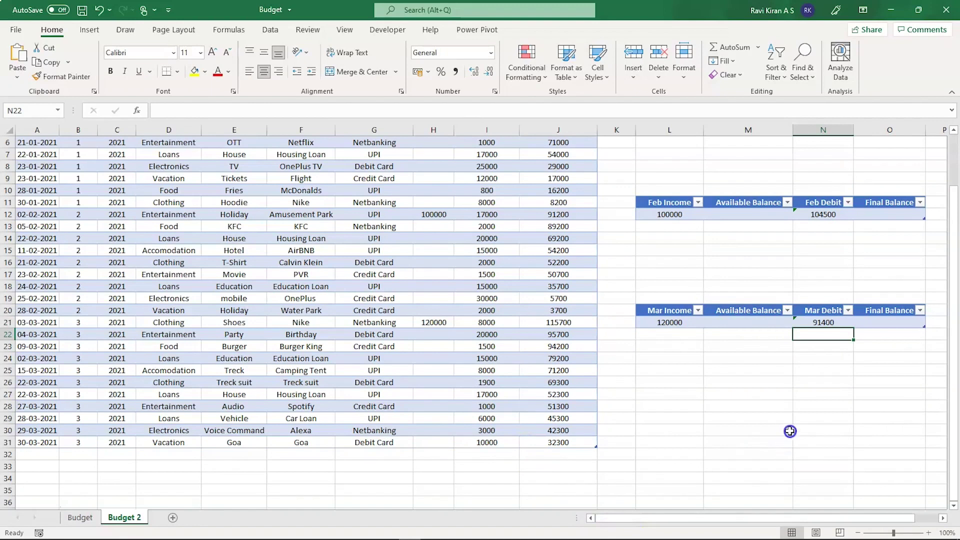
left_click(795, 415)
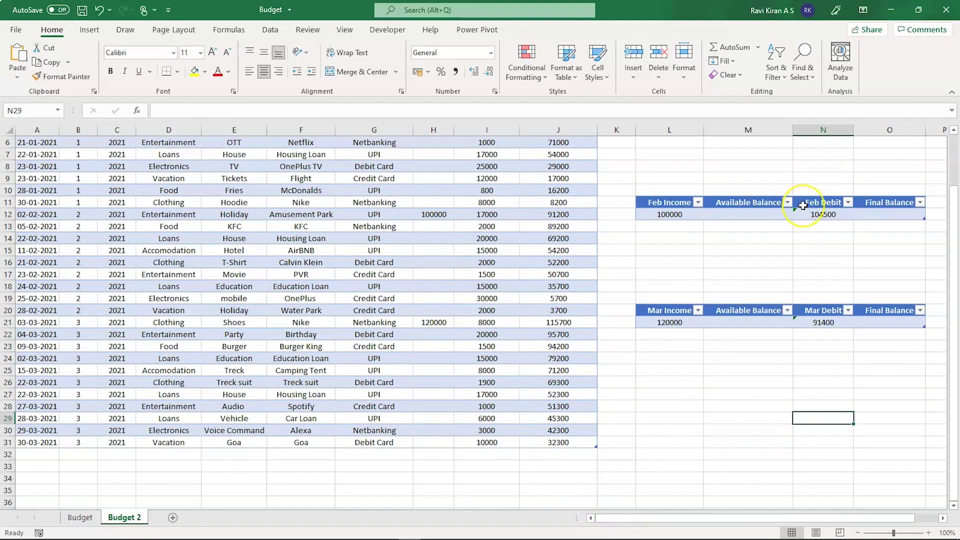
scroll(803, 205, "up", 2)
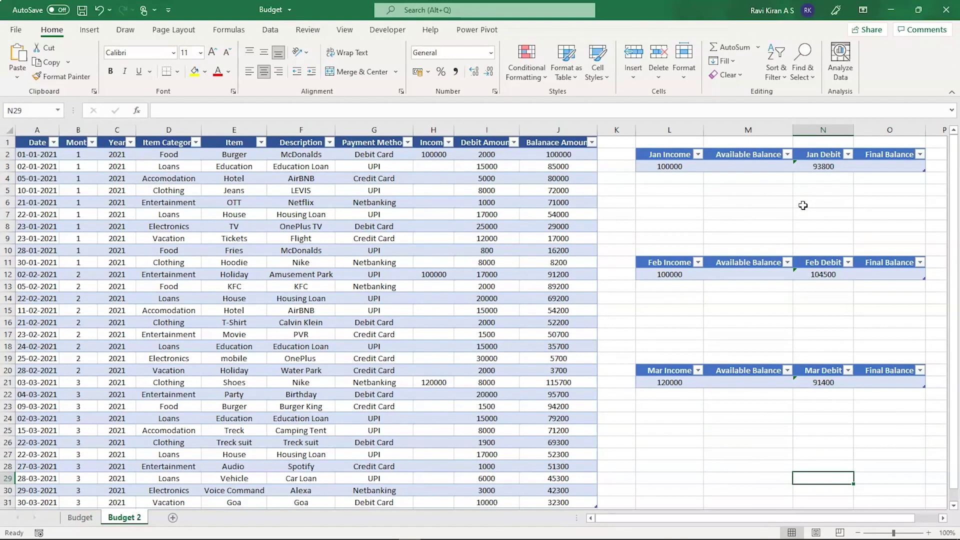
Step: Set Feb Available Balance in M12 to =SUM(L12+J11), giving 113200
left_click(879, 168)
type("=")
left_click(124, 517)
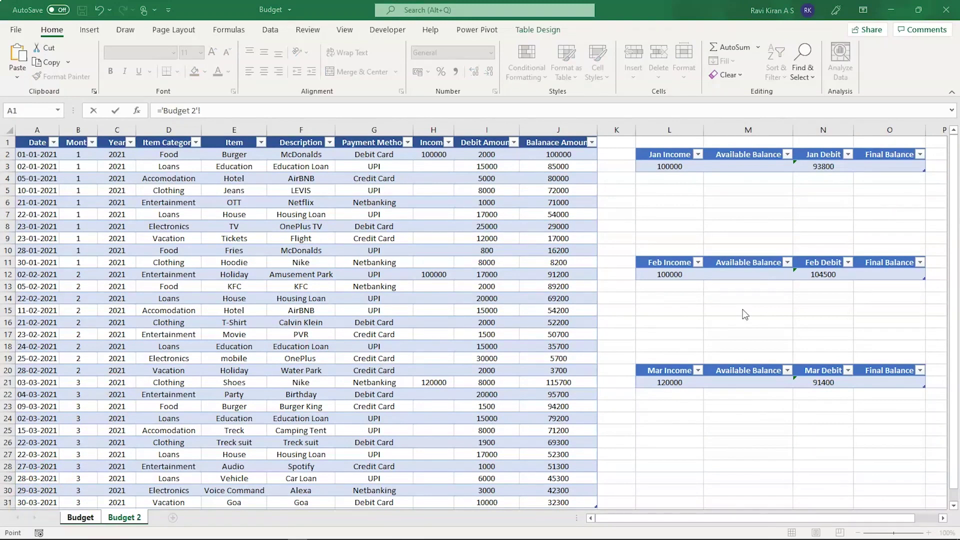
left_click(743, 275)
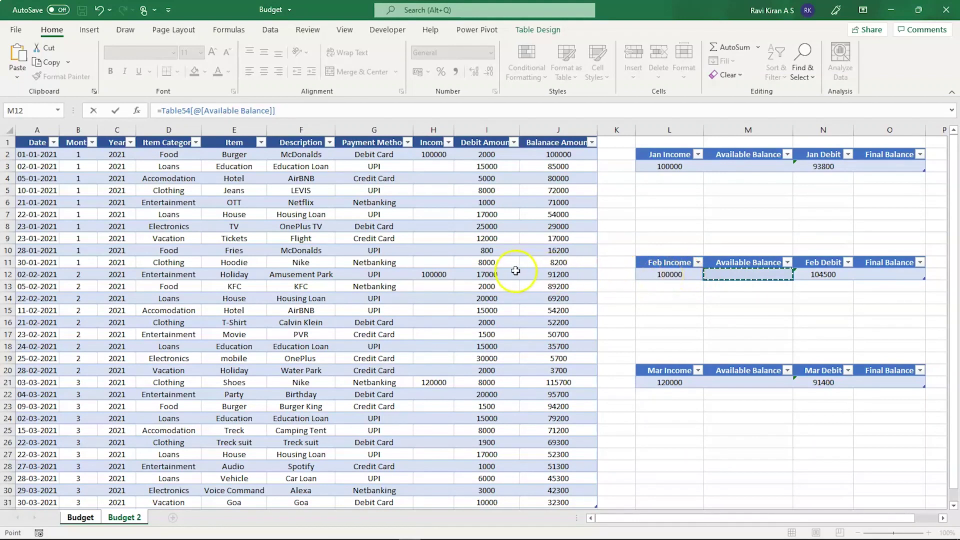
left_click(558, 263)
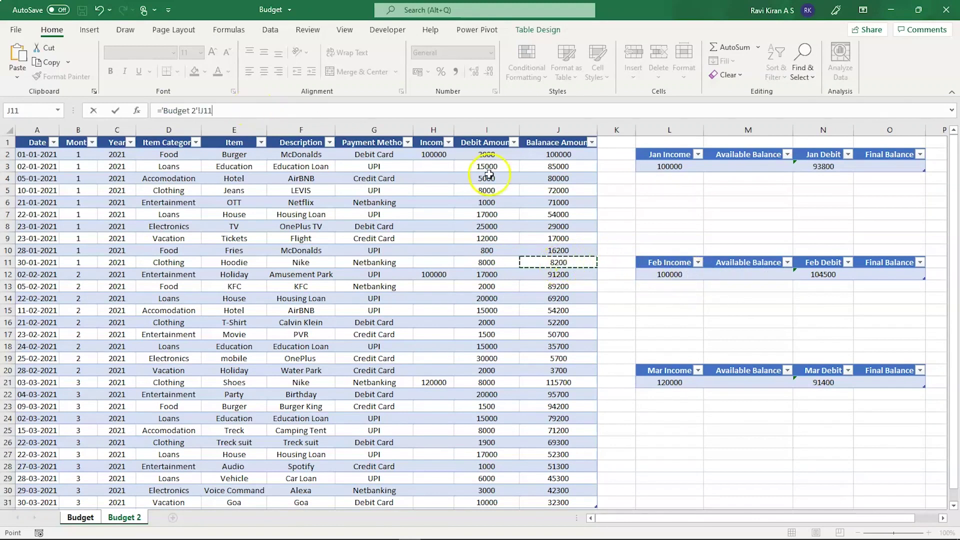
left_click(728, 276)
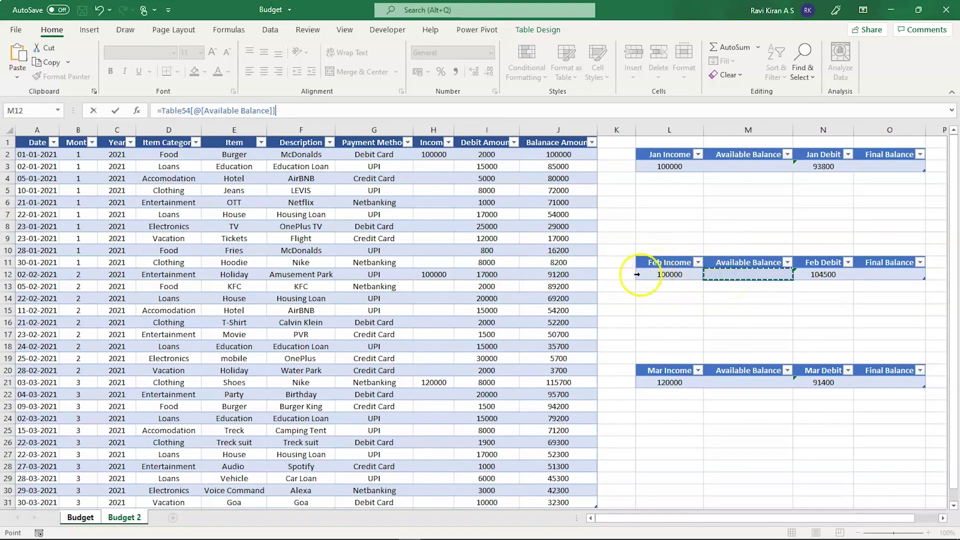
triple_click(292, 105)
type("=SUM(L12+J11)")
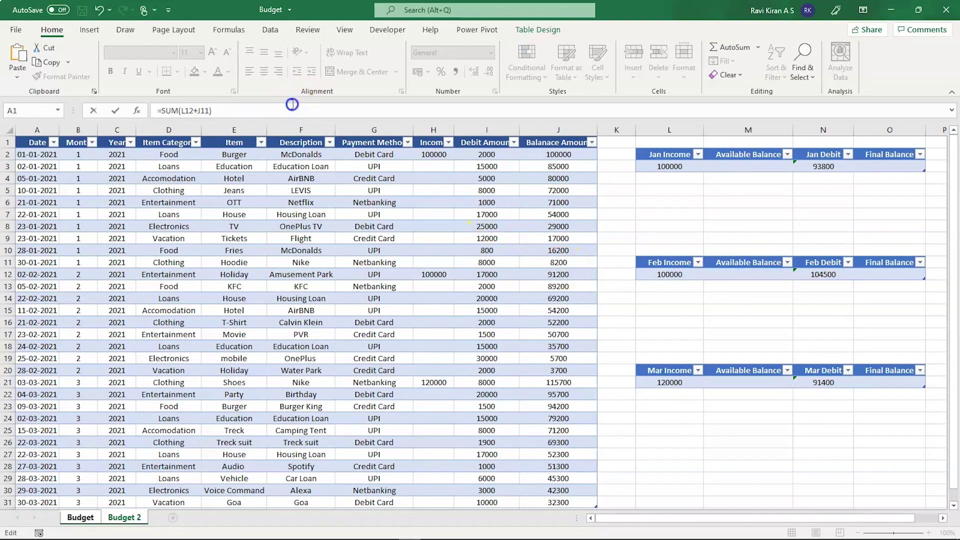
key("Return")
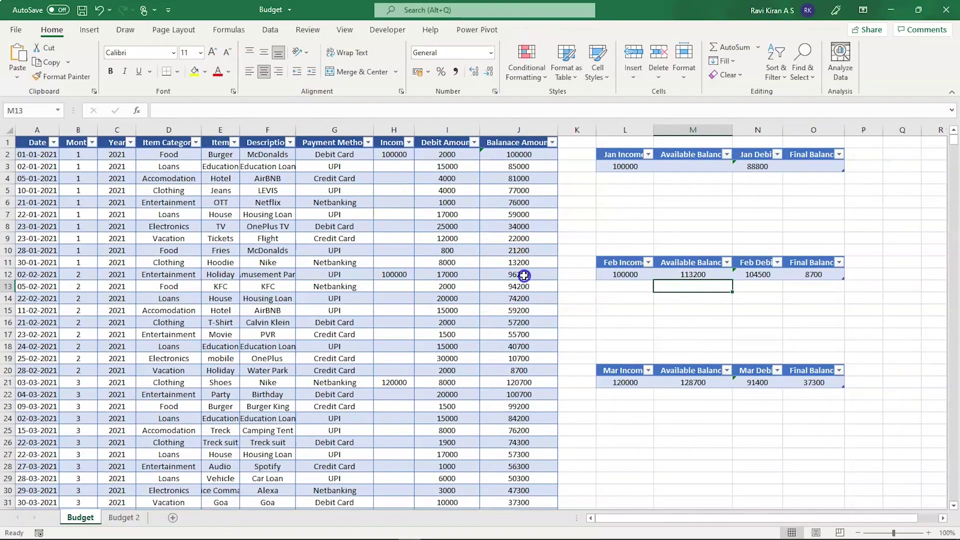
left_click(508, 264)
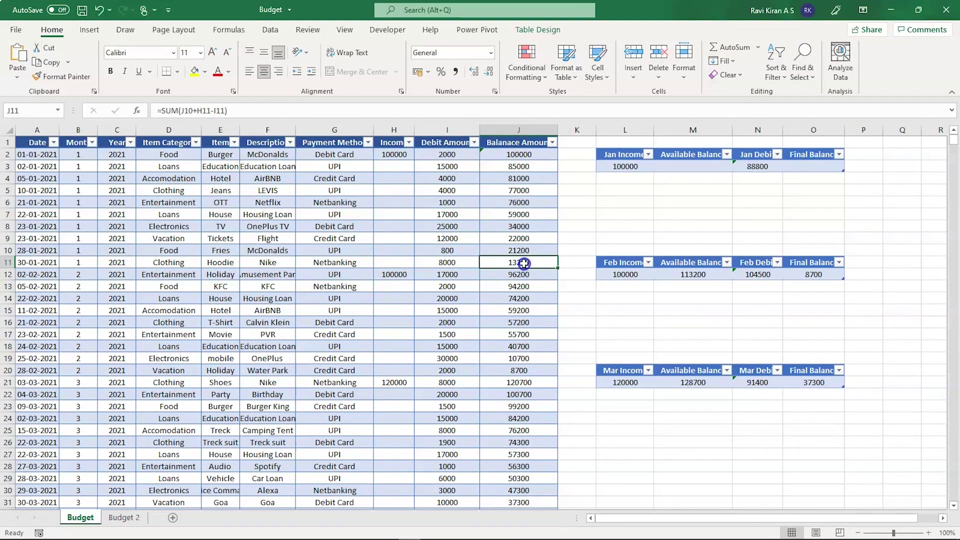
left_click(621, 274)
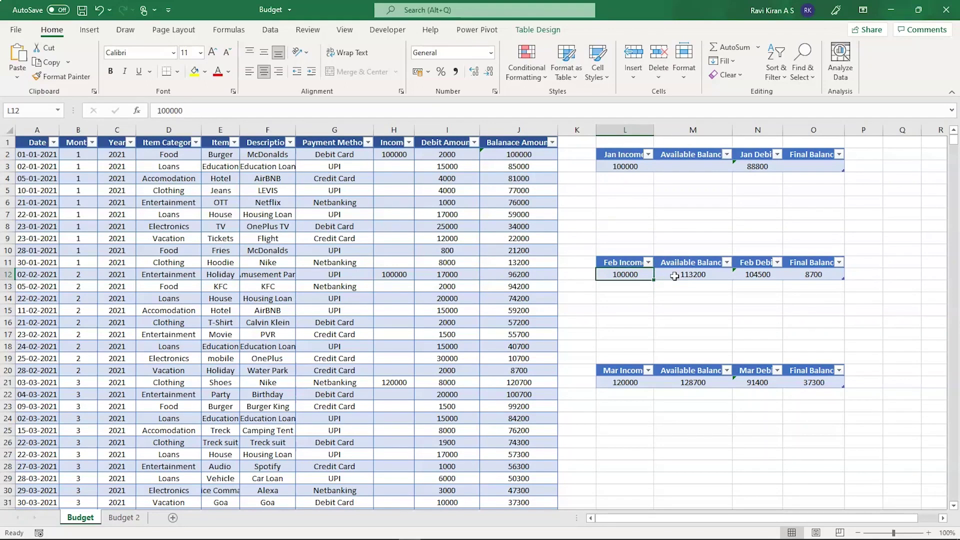
left_click(802, 278)
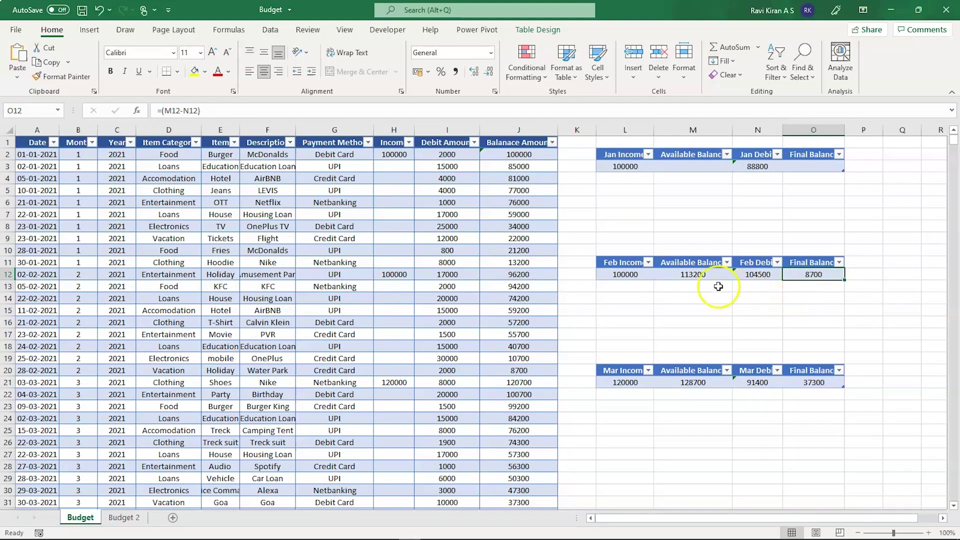
key("ctrl+a")
key("ctrl+a")
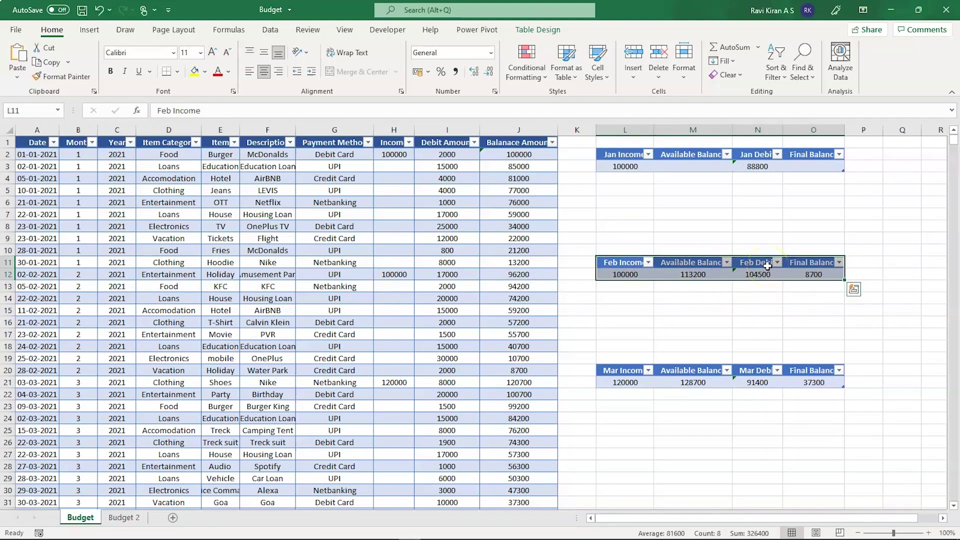
left_click(762, 310)
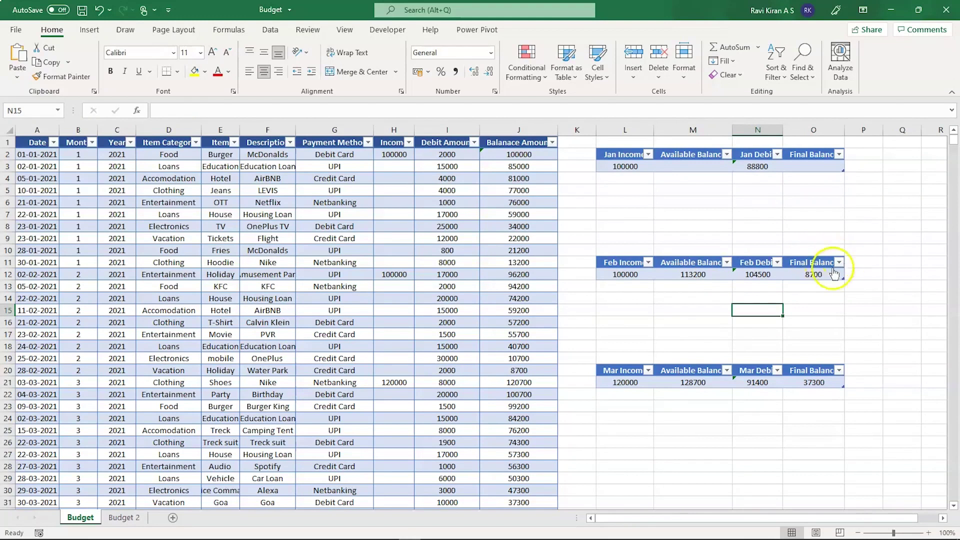
left_click(763, 276)
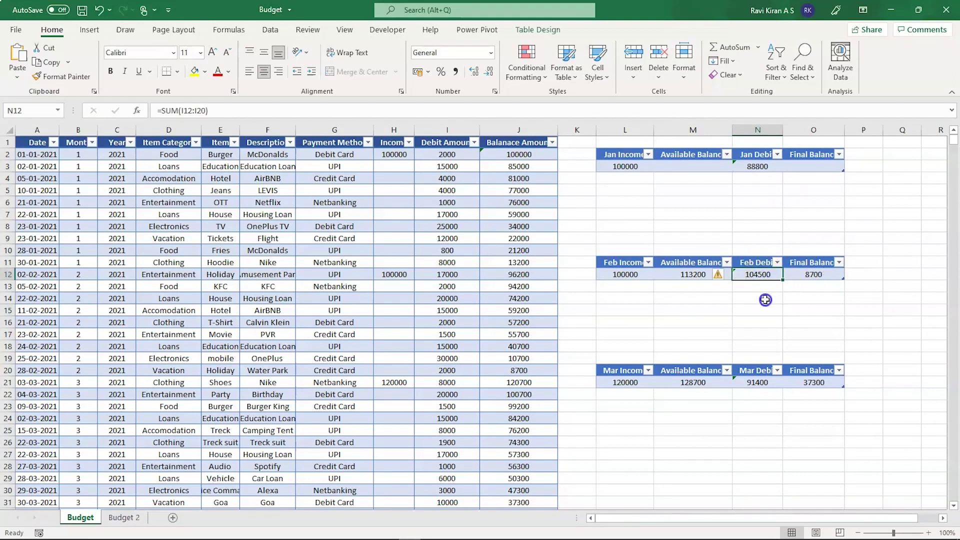
left_click(805, 272)
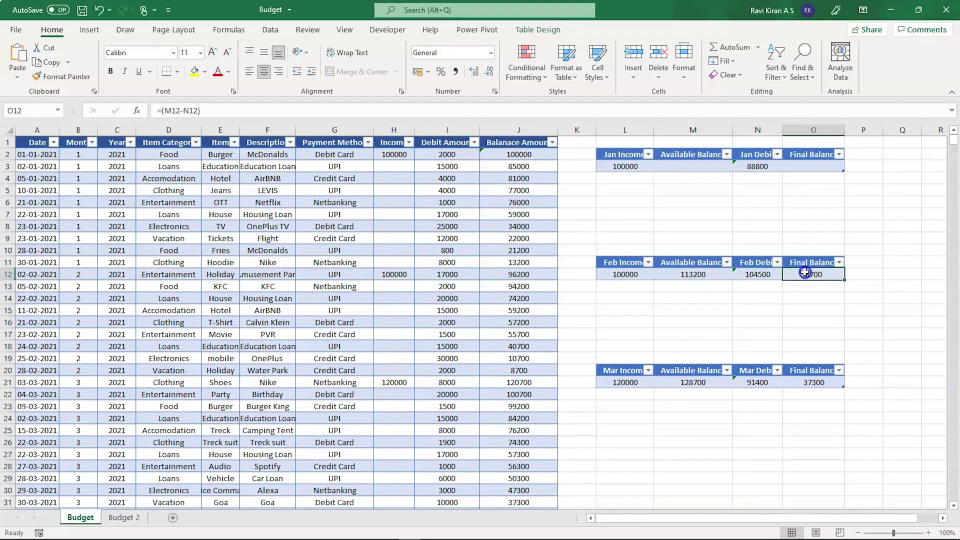
left_click(690, 383)
left_click(799, 383)
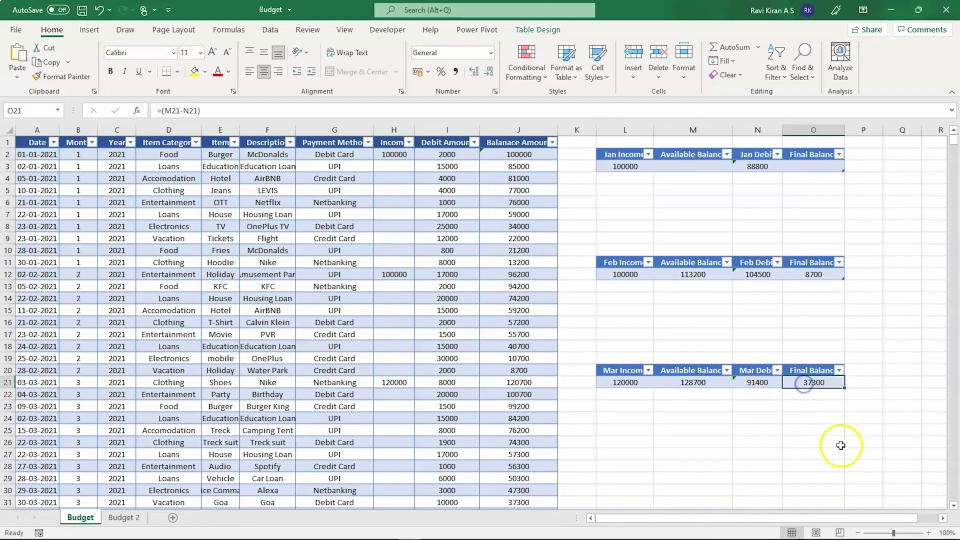